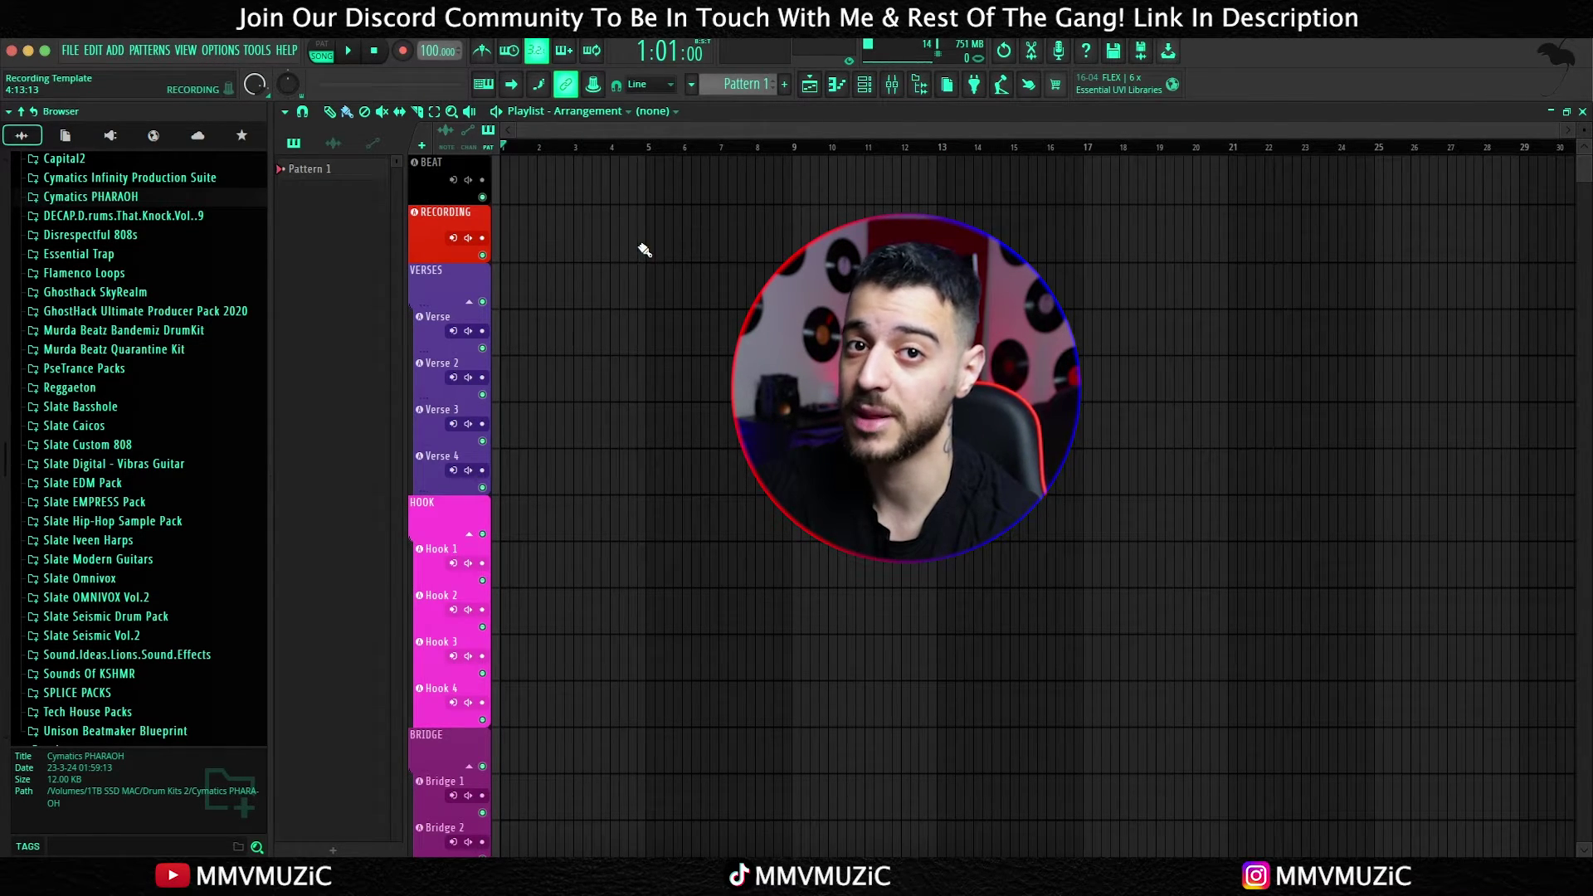
# Step: Enlarge the BEAT track and place the One Night instrumental WAV on it
pyautogui.moveTo(496, 206); pyautogui.dragTo(497, 217)
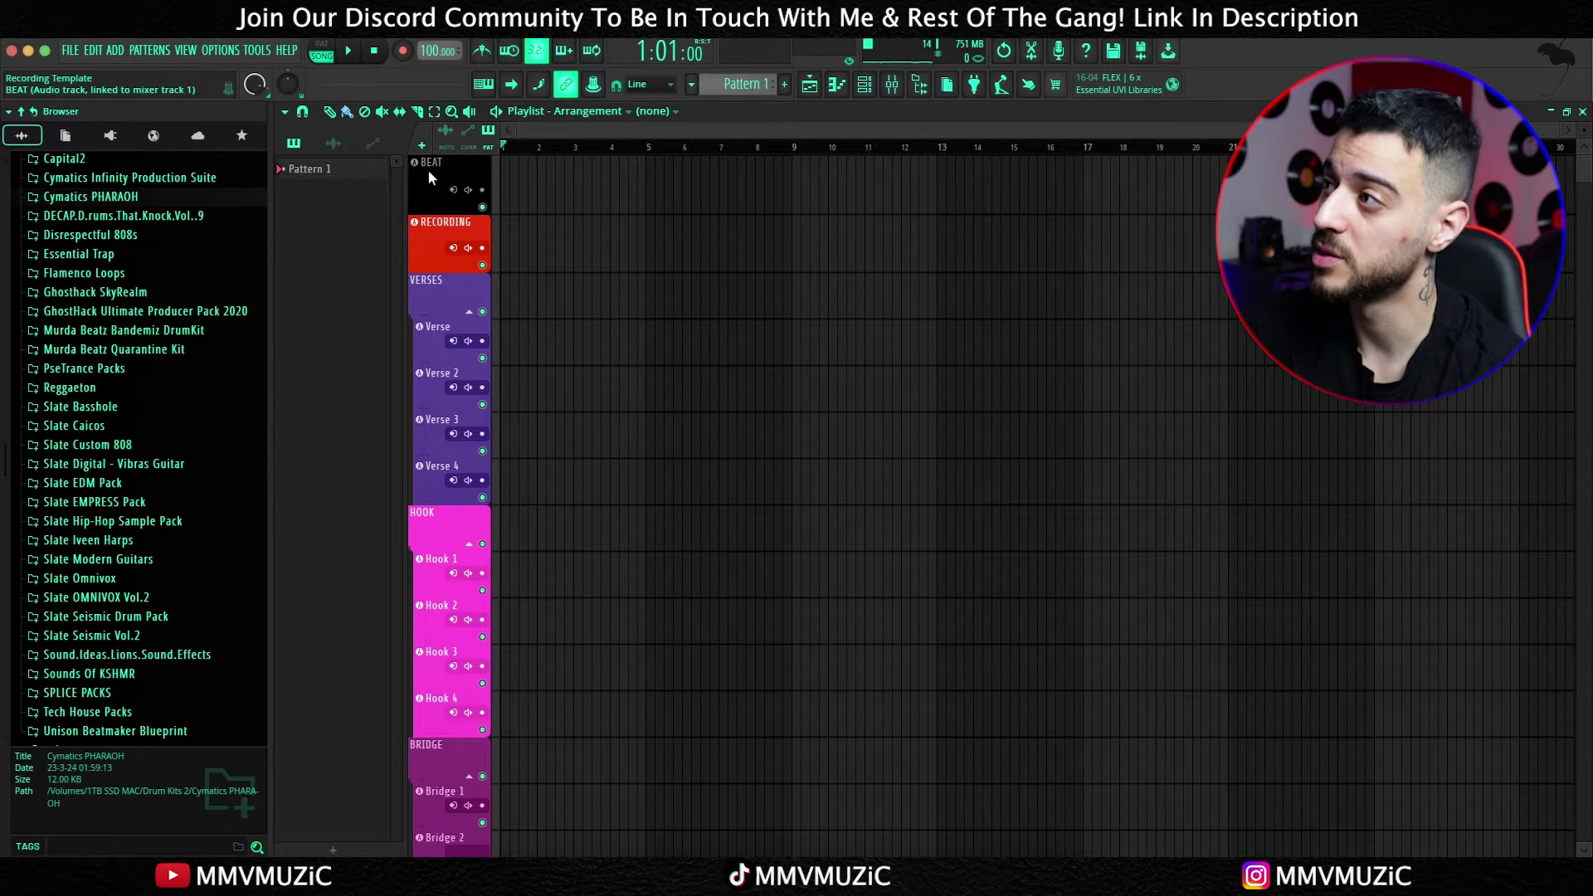
pyautogui.click(522, 830)
pyautogui.moveTo(1009, 666); pyautogui.dragTo(477, 170)
# Step: Set the project tempo to 97 BPM
pyautogui.rightClick(422, 51)
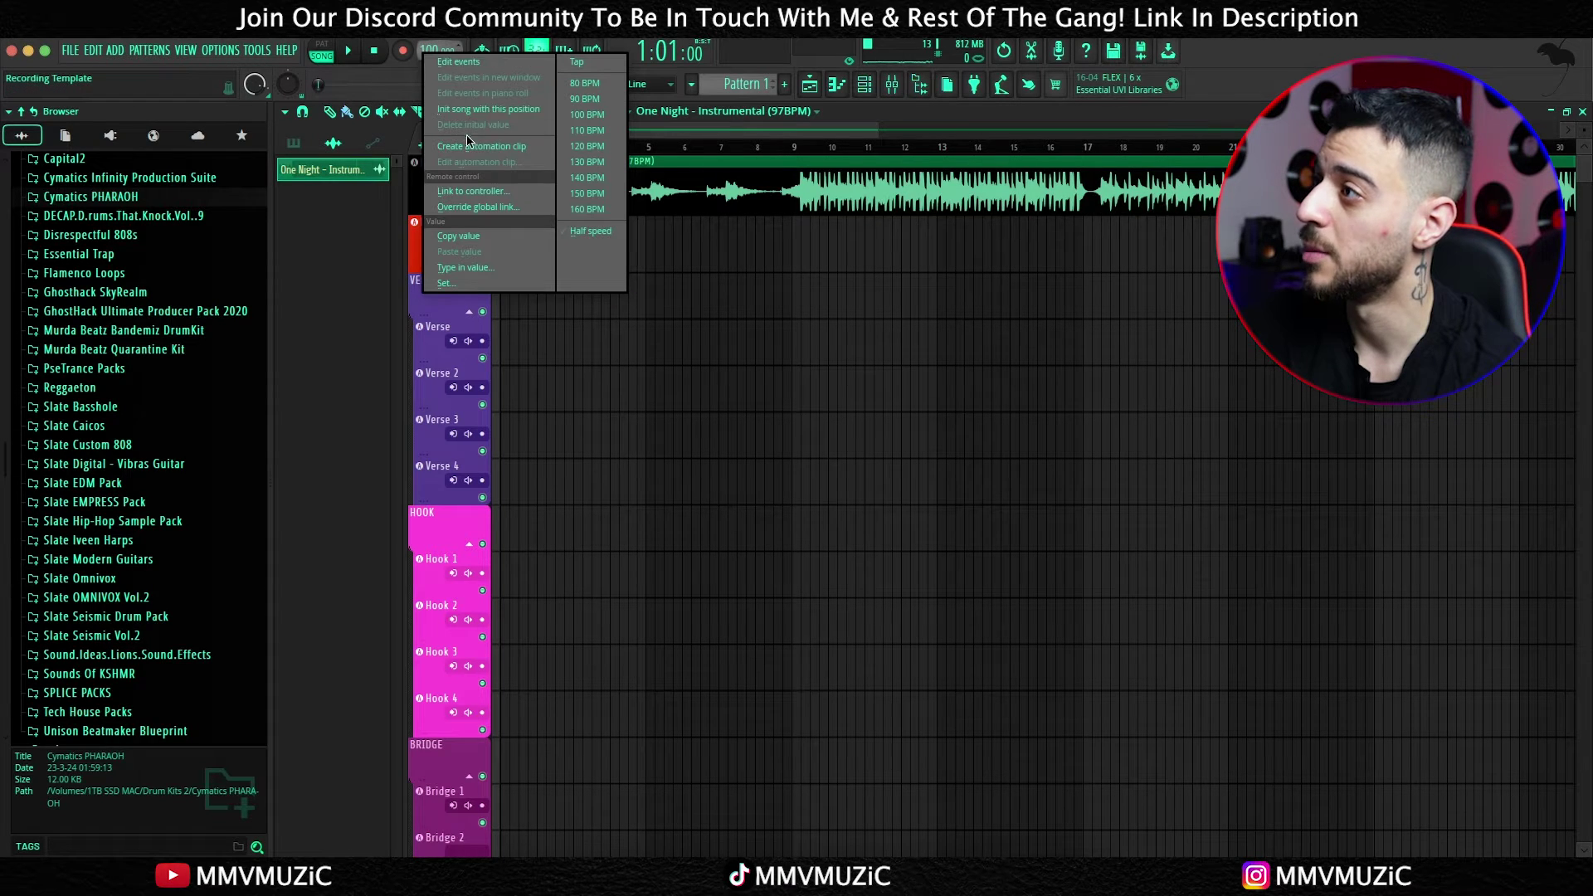
pyautogui.click(473, 270)
pyautogui.write('97')
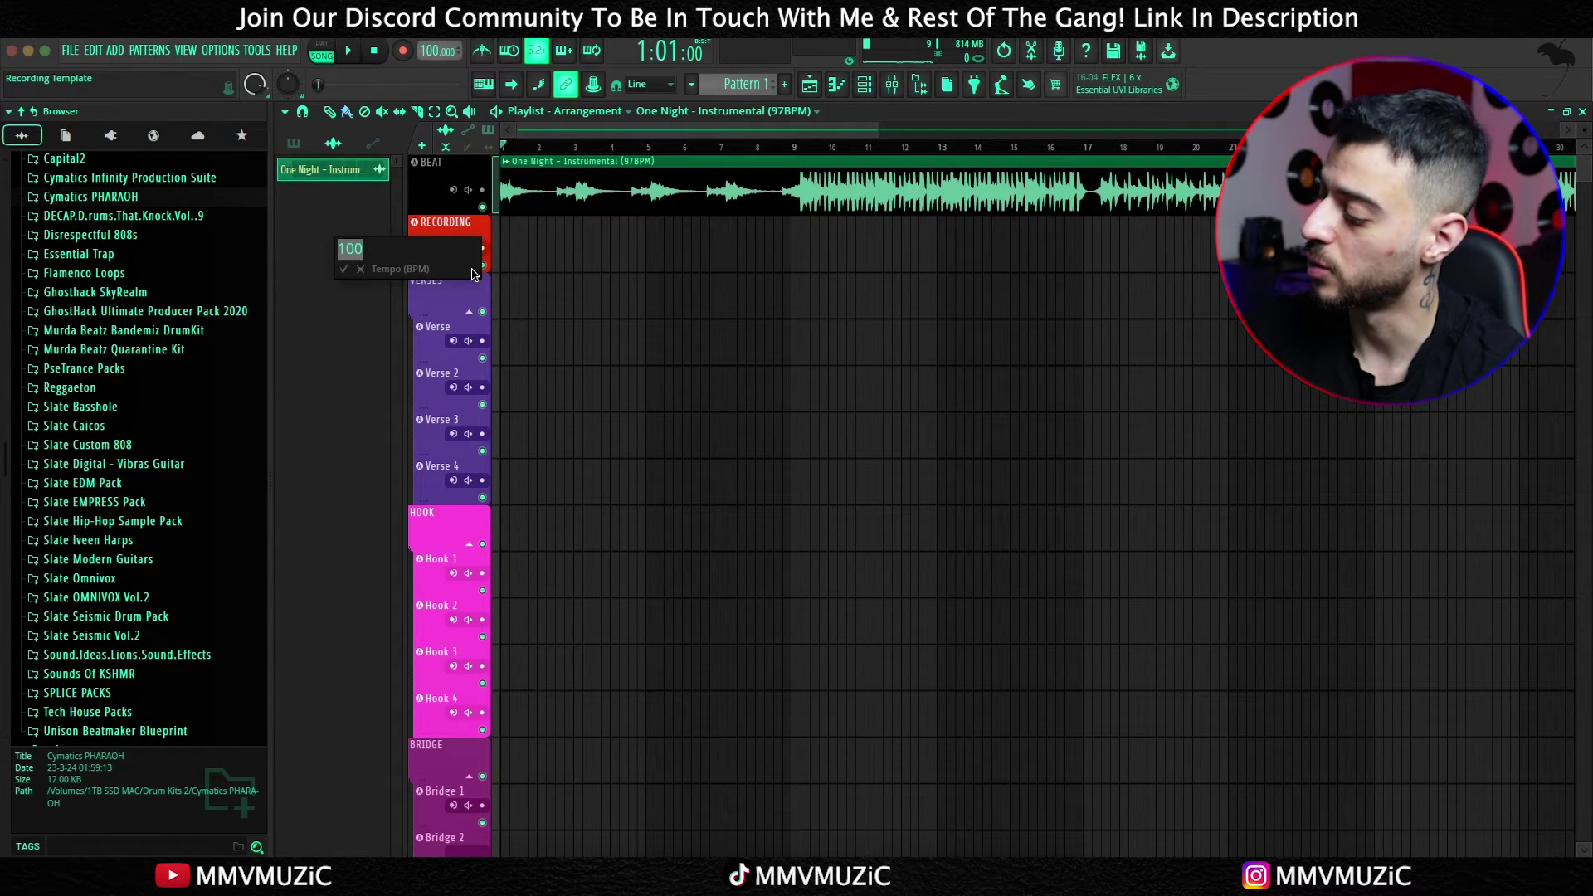
pyautogui.press('Return')
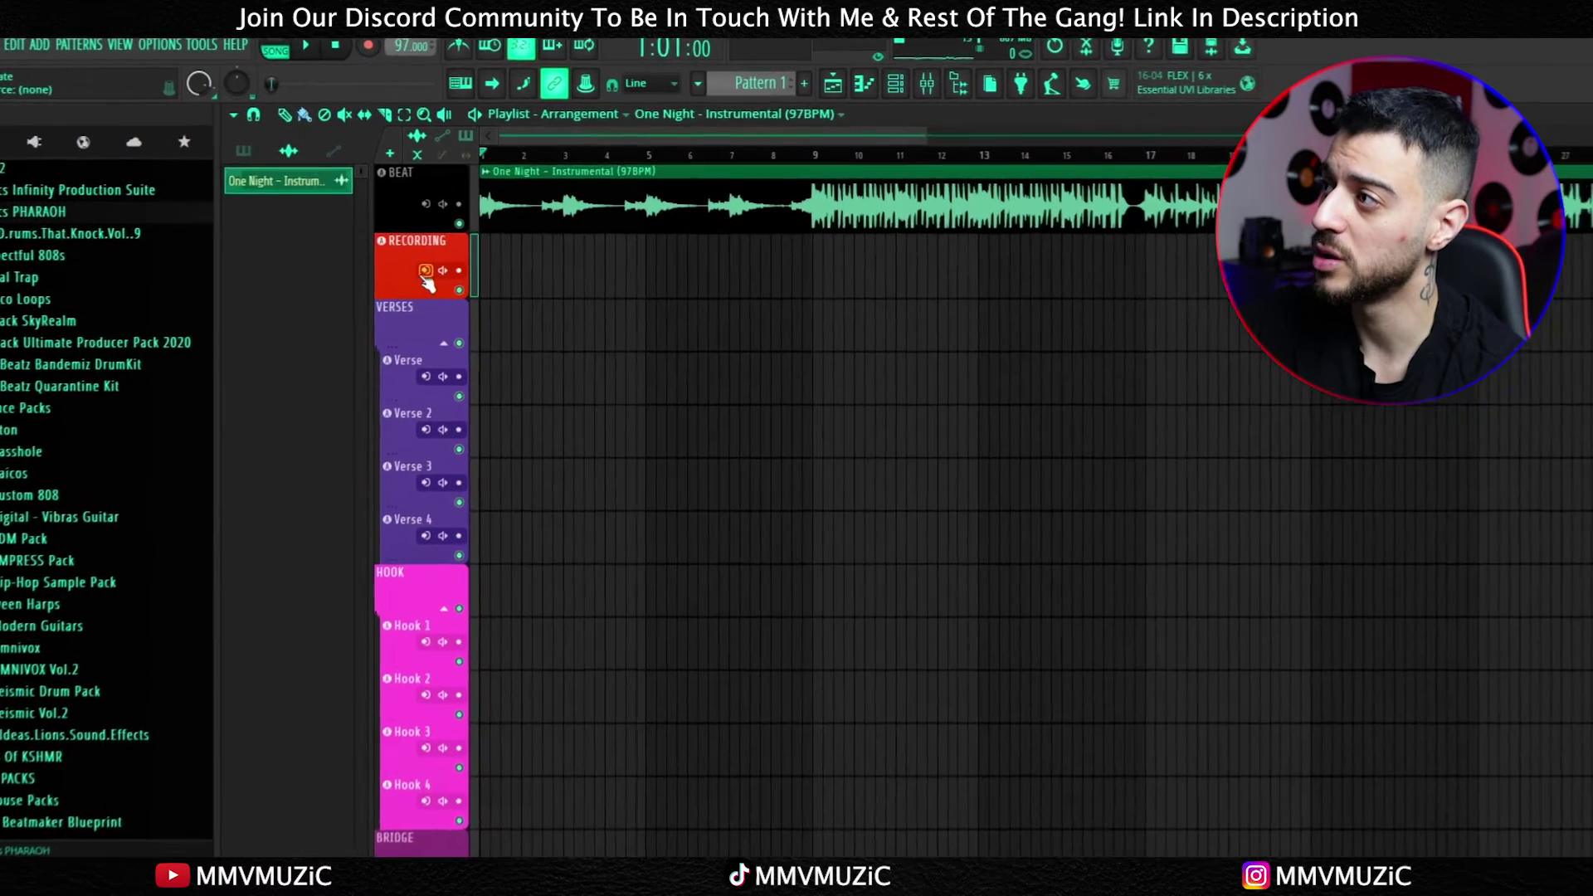
# Step: Set the RECORDING track's input to the microphone (mic/line) input
pyautogui.click(330, 352)
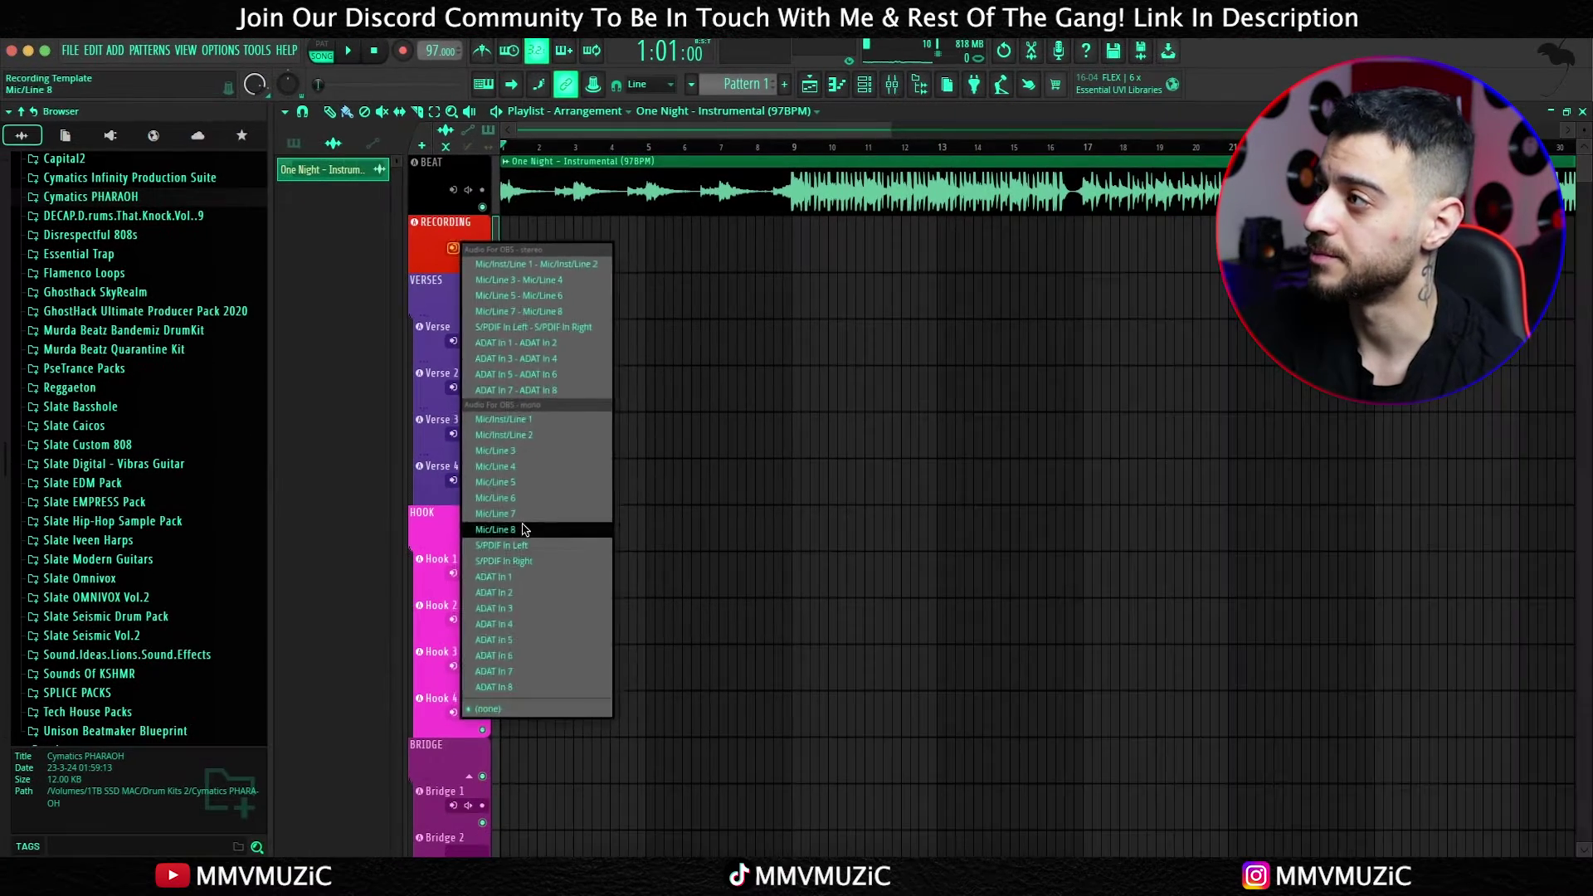
pyautogui.click(496, 626)
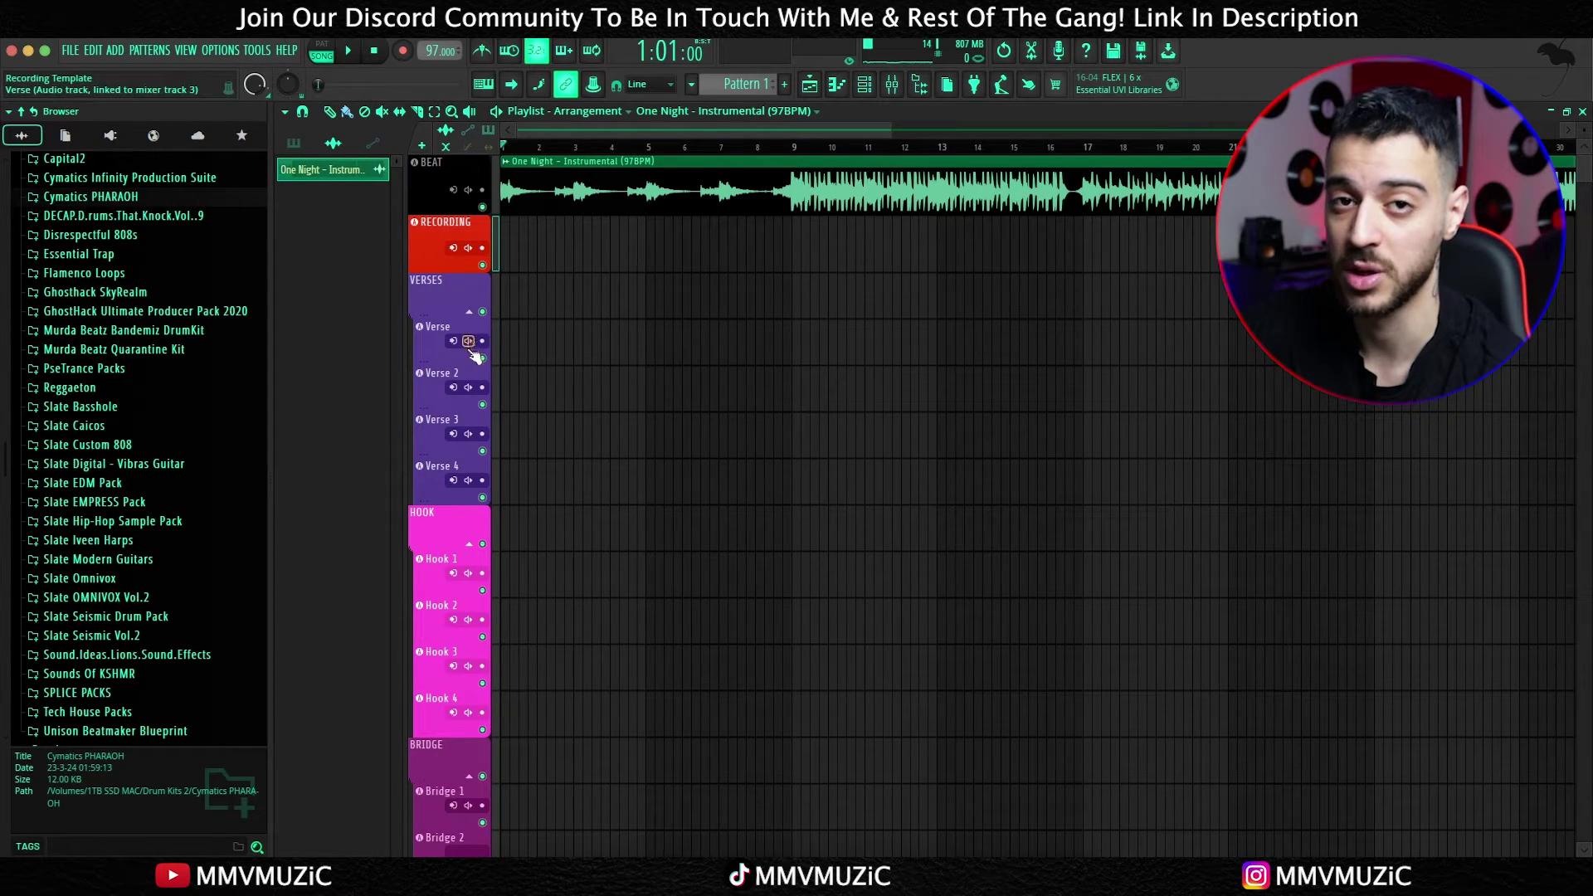
pyautogui.scroll(-3, 468, 614)
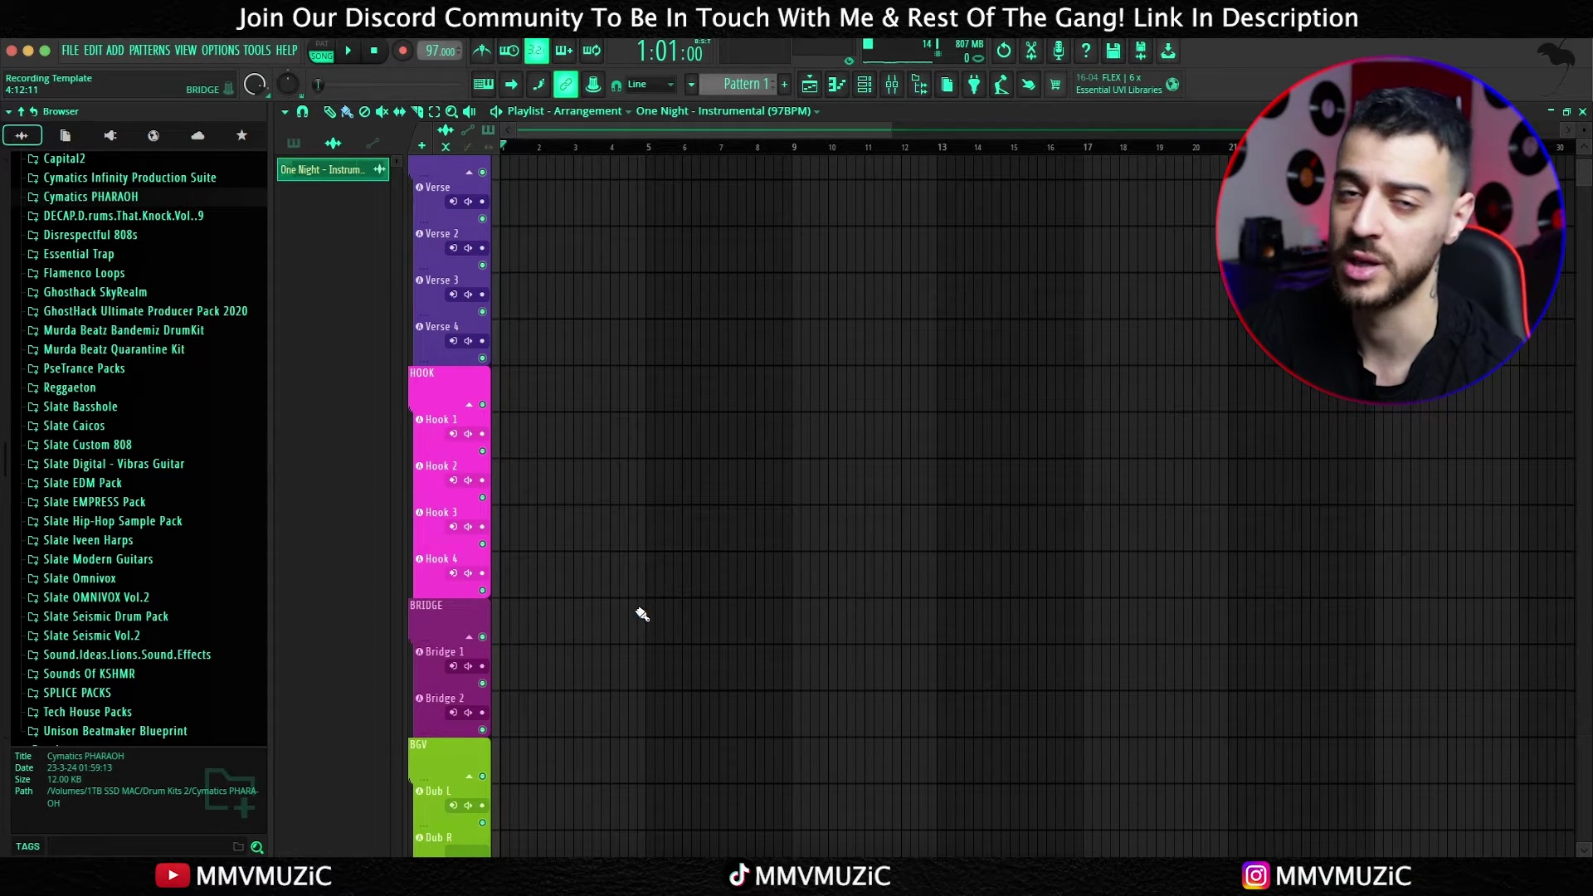
pyautogui.scroll(3, 639, 614)
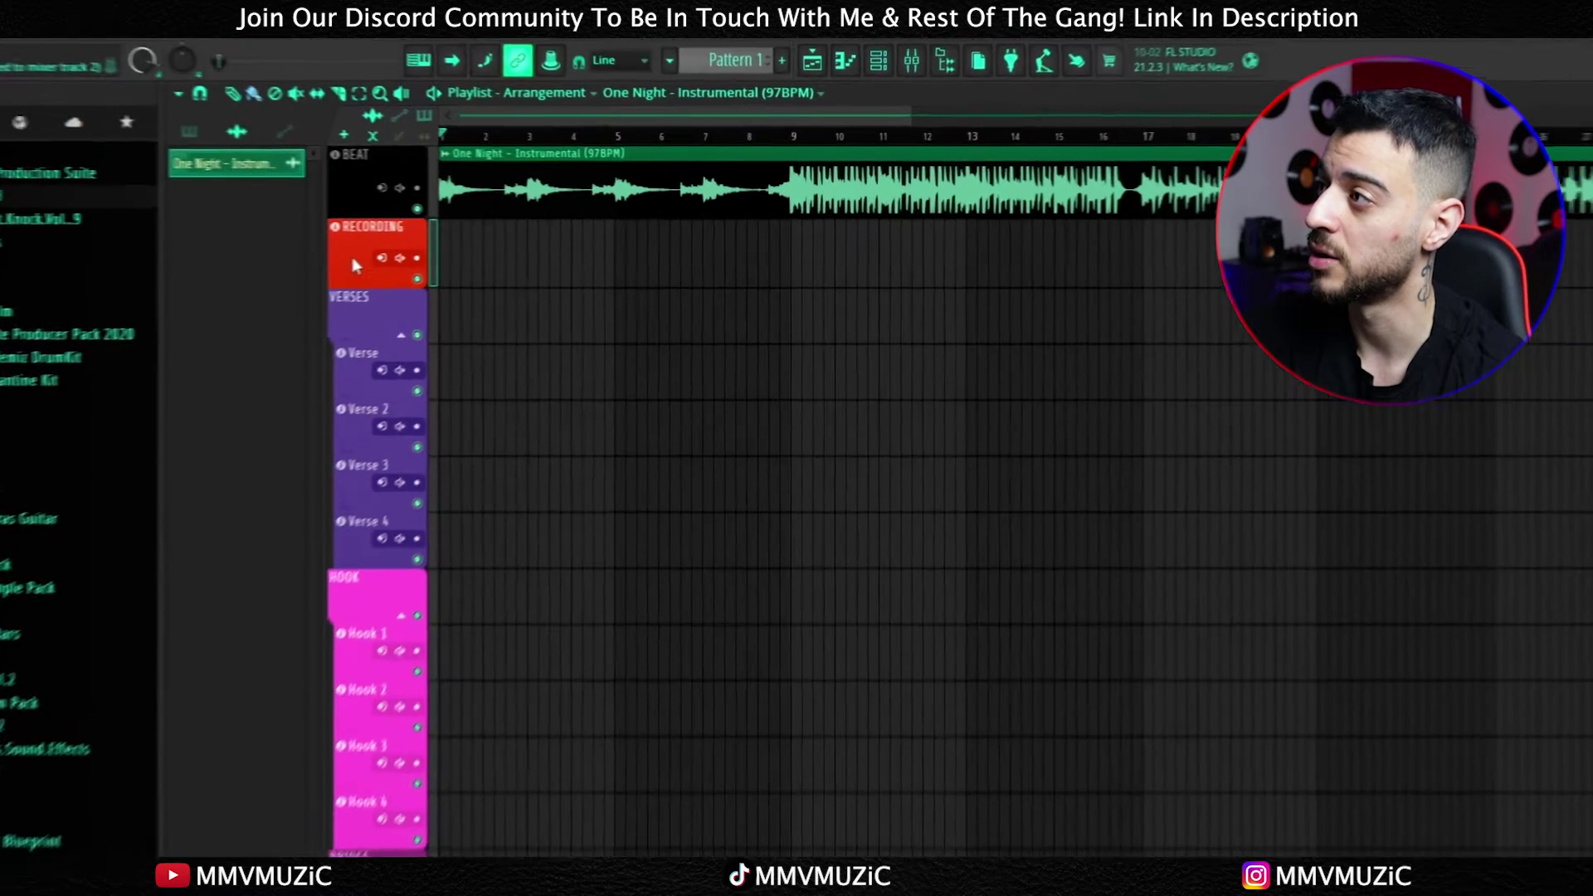
pyautogui.rightClick(428, 247)
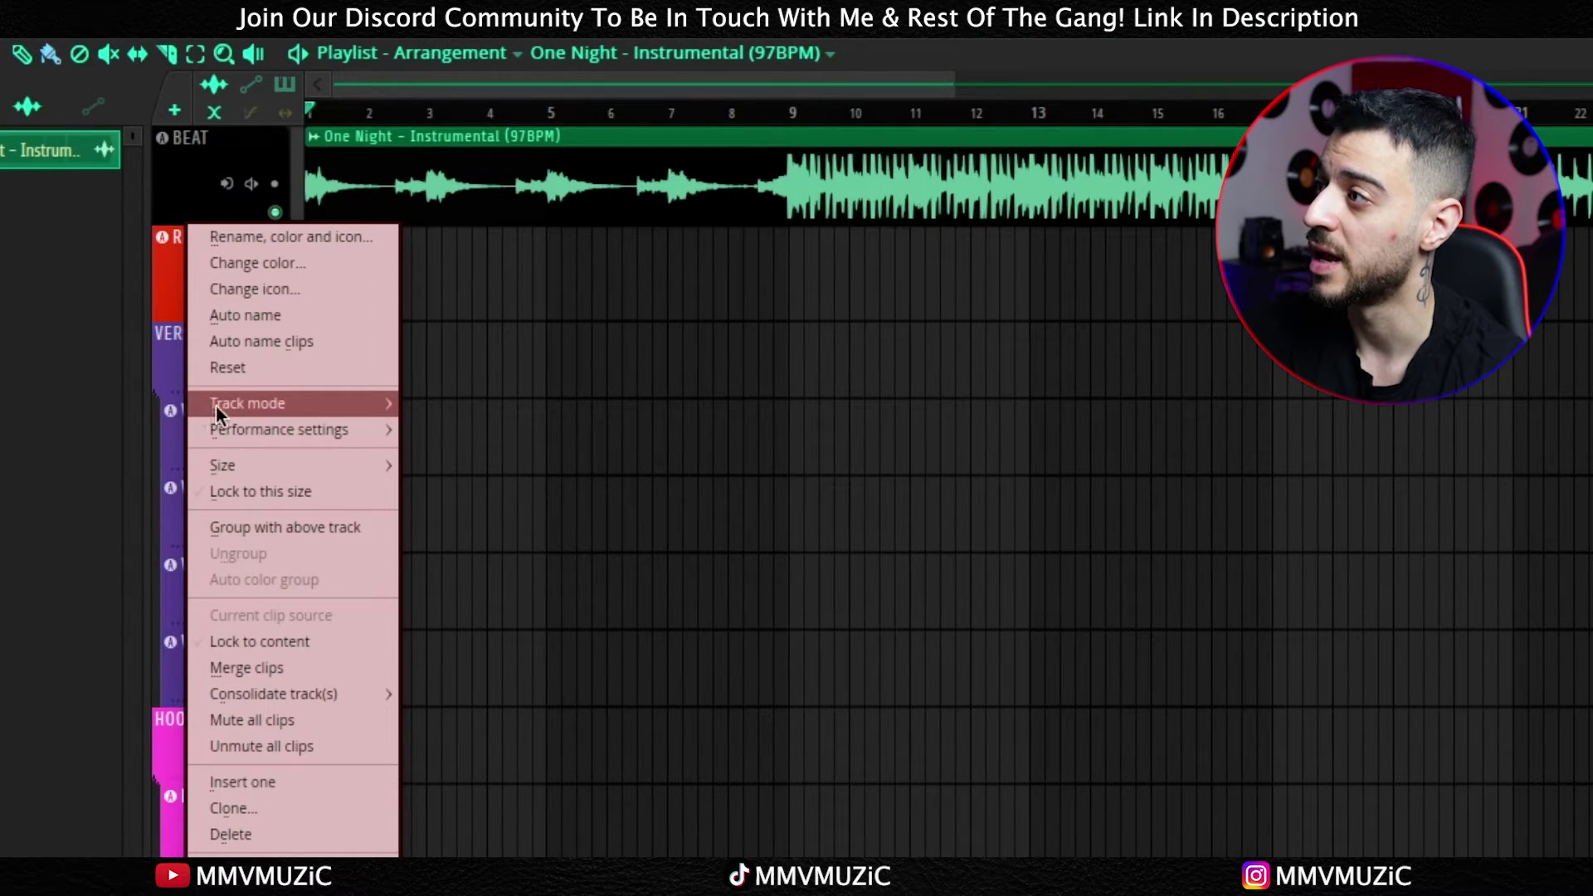
pyautogui.moveTo(287, 406)
pyautogui.moveTo(480, 433)
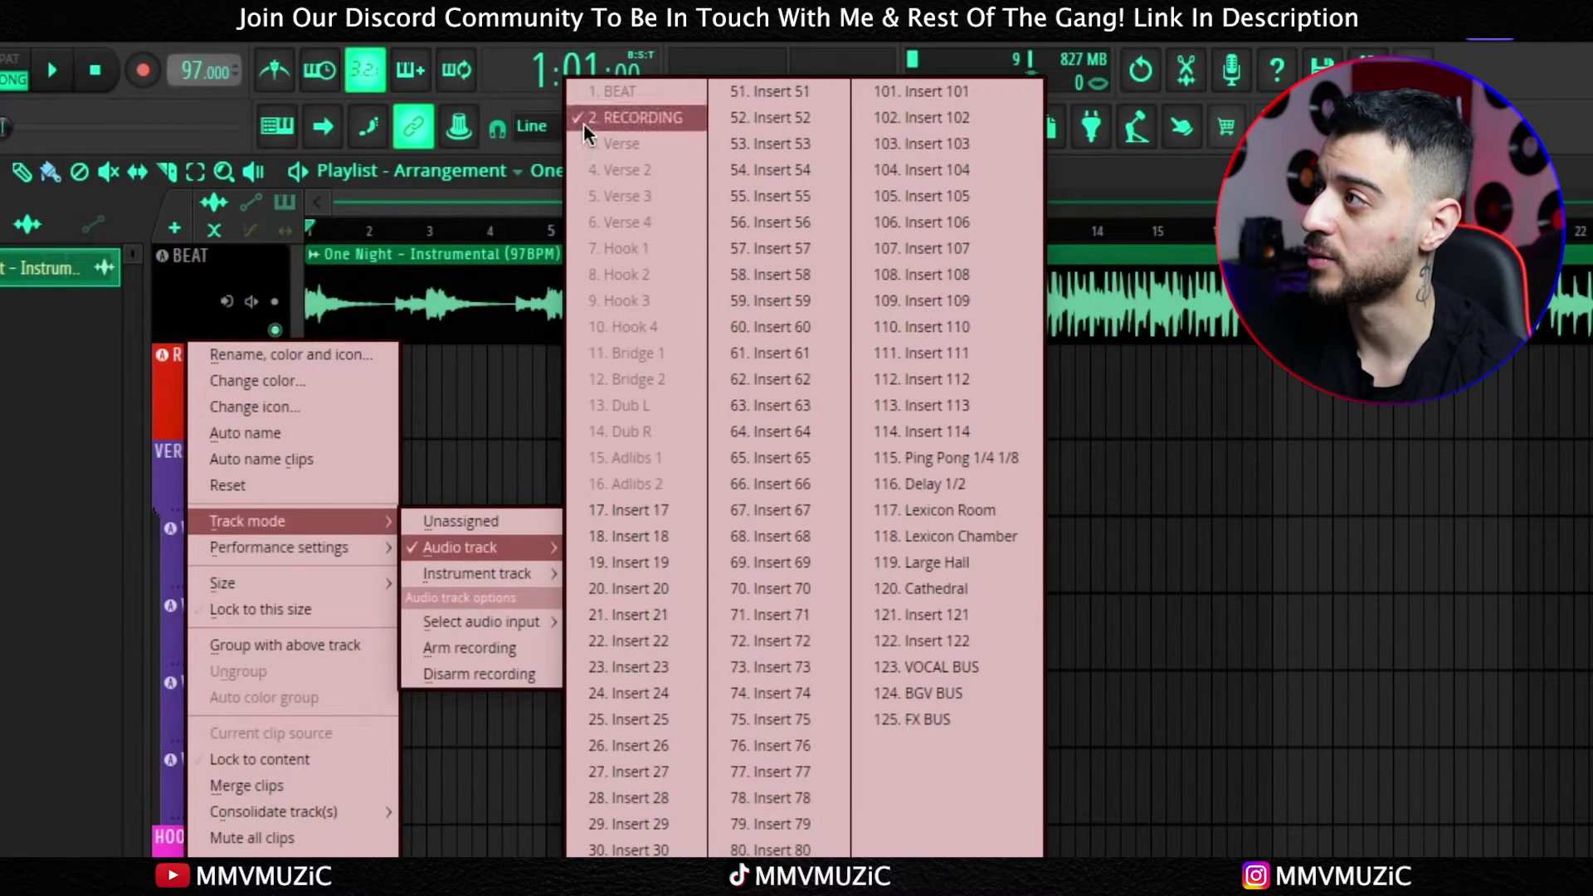
pyautogui.click(449, 538)
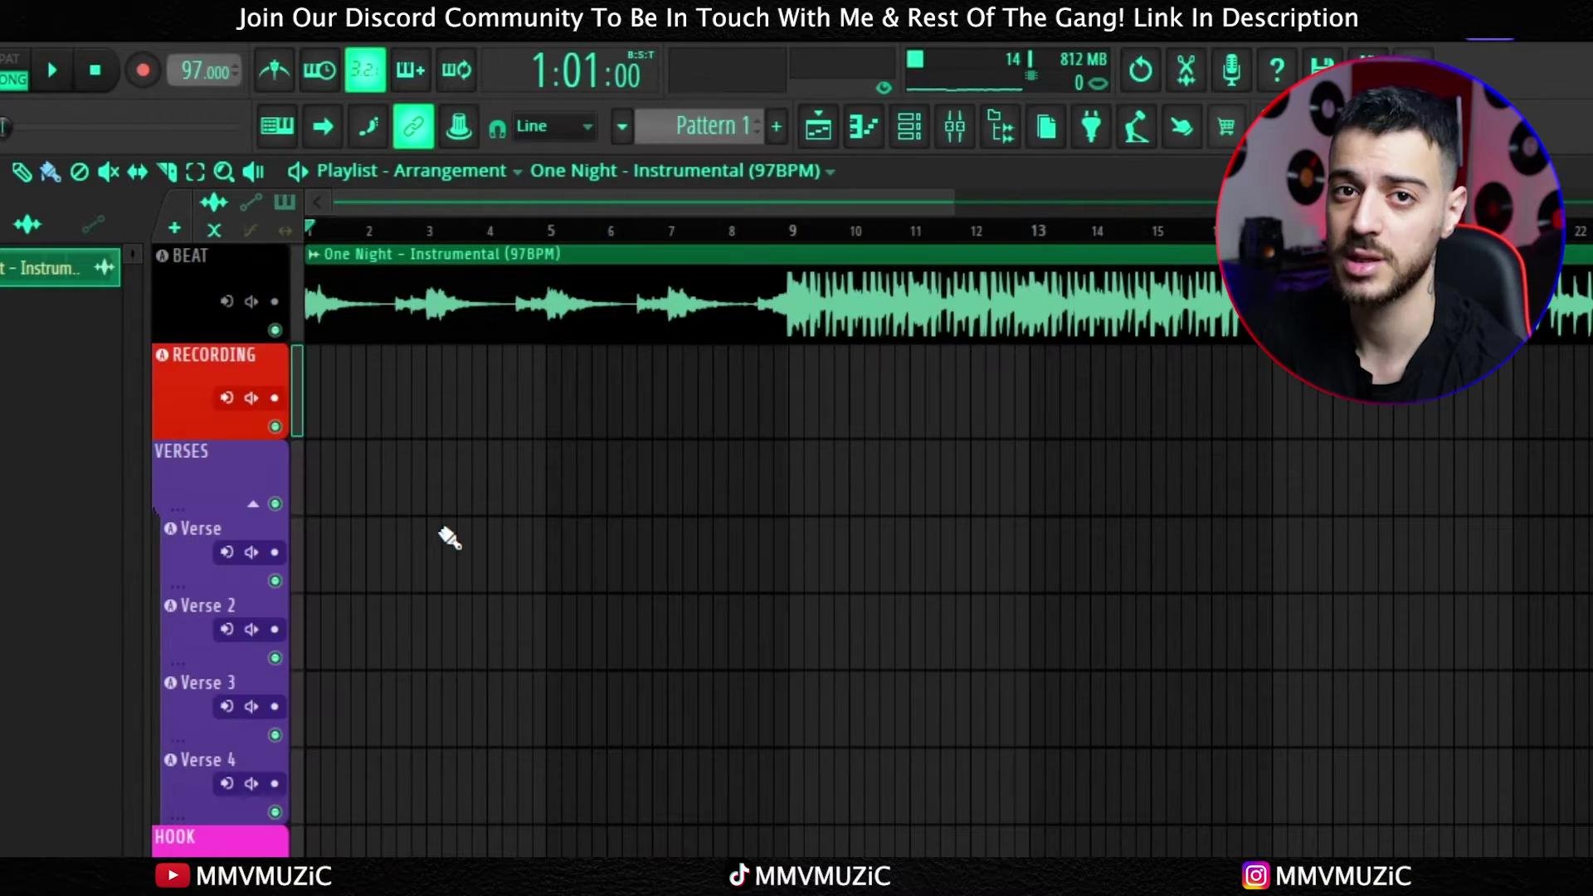
pyautogui.scroll(-4, 440, 523)
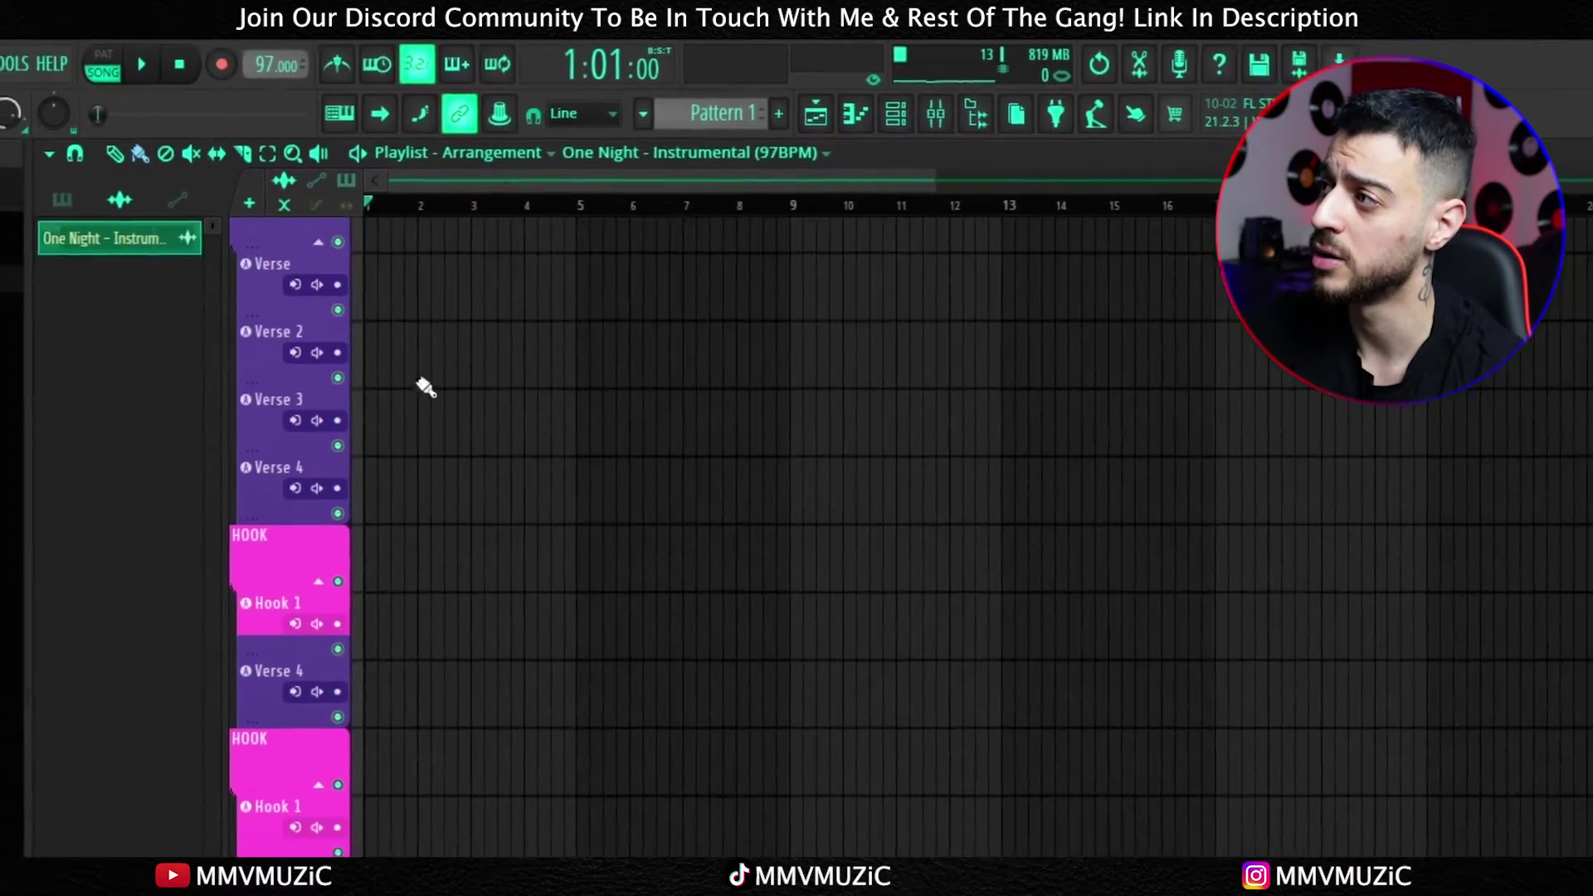
pyautogui.scroll(4, 350, 544)
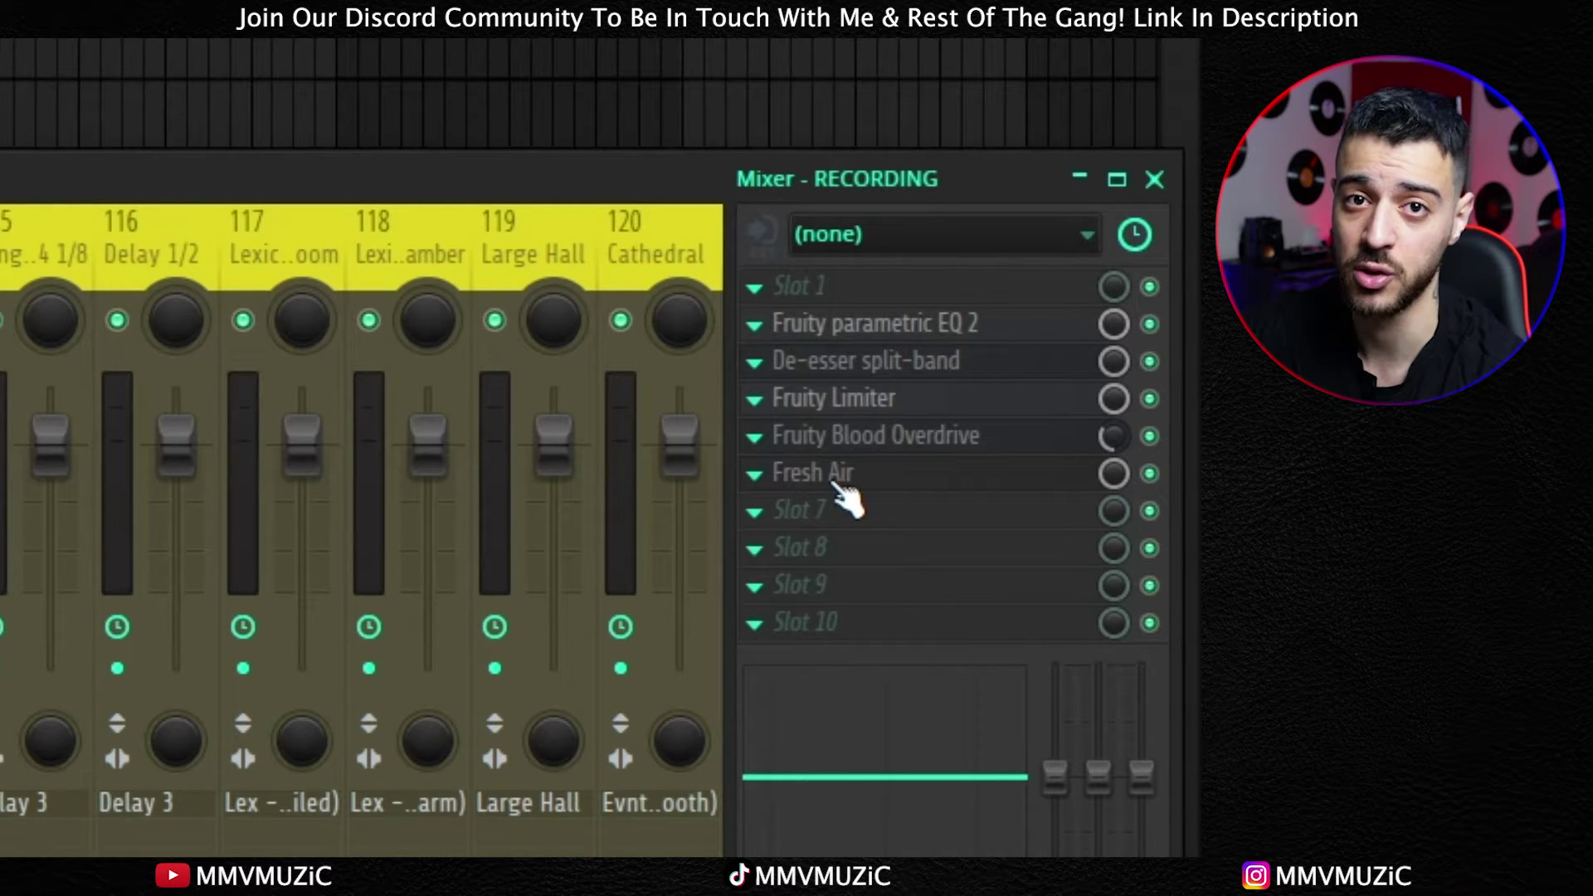
# Step: Show the RECORDING mixer insert's recording source (EXT) options
pyautogui.click(763, 239)
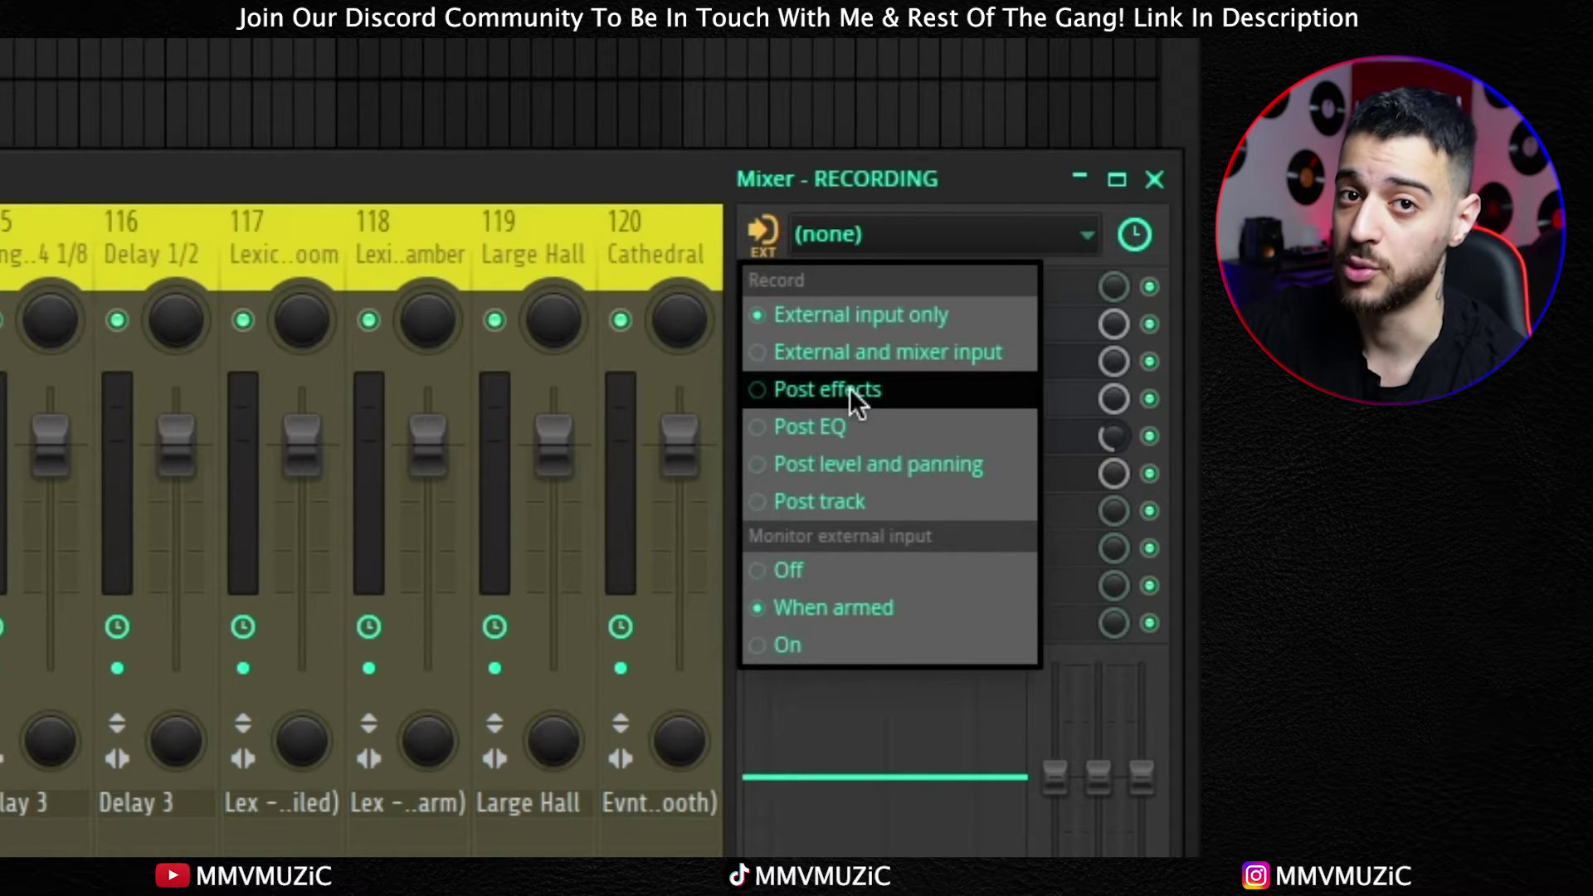
# Step: Close and then reopen the RECORDING insert's recording source options
pyautogui.click(851, 359)
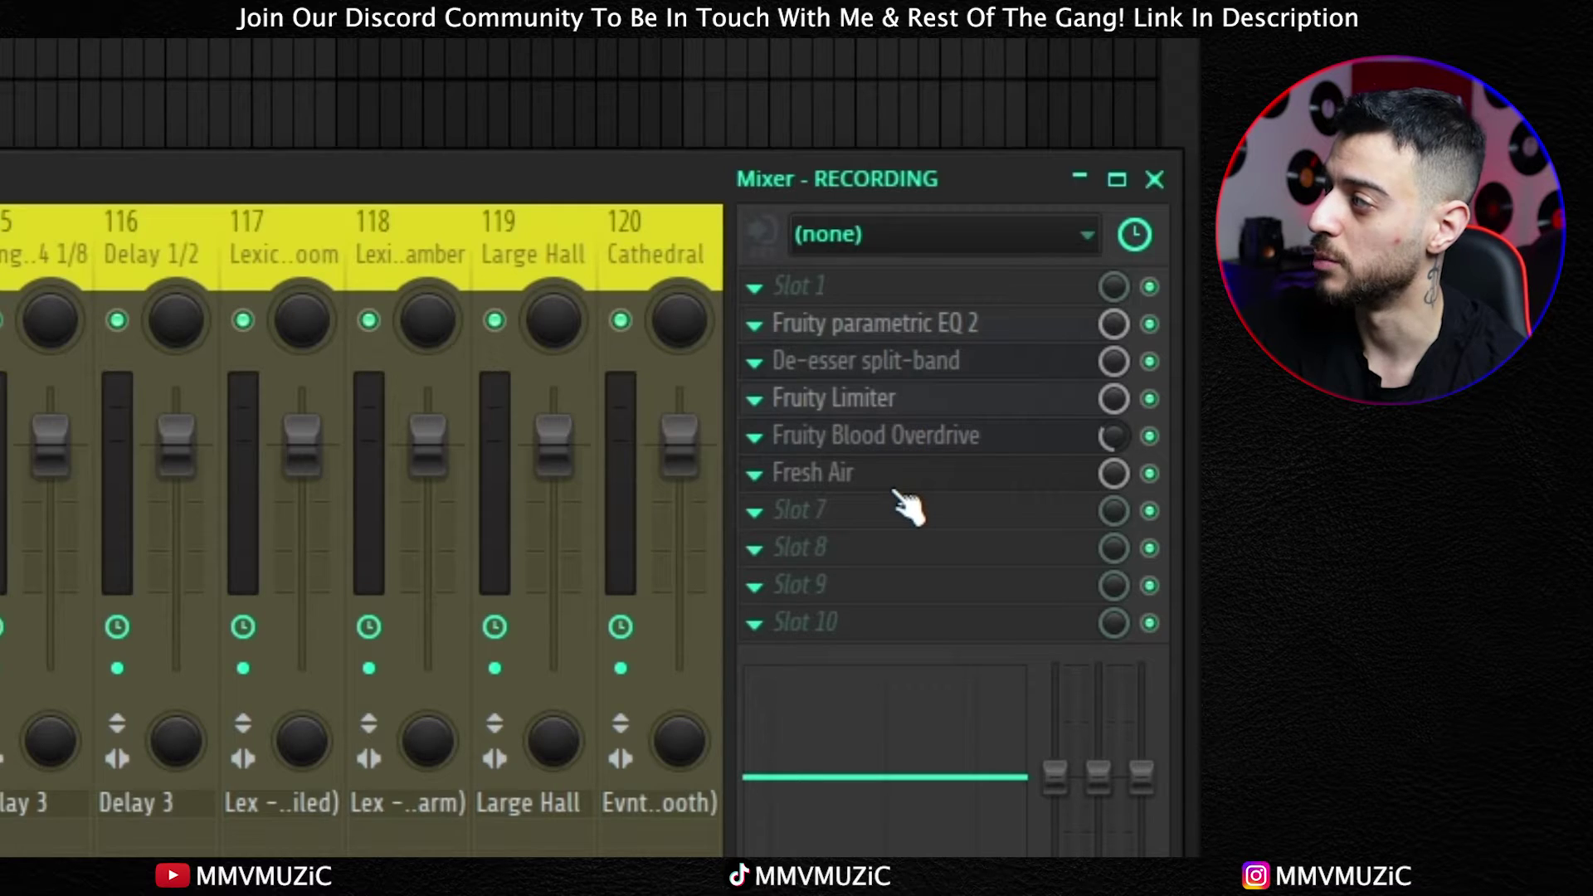
pyautogui.click(762, 237)
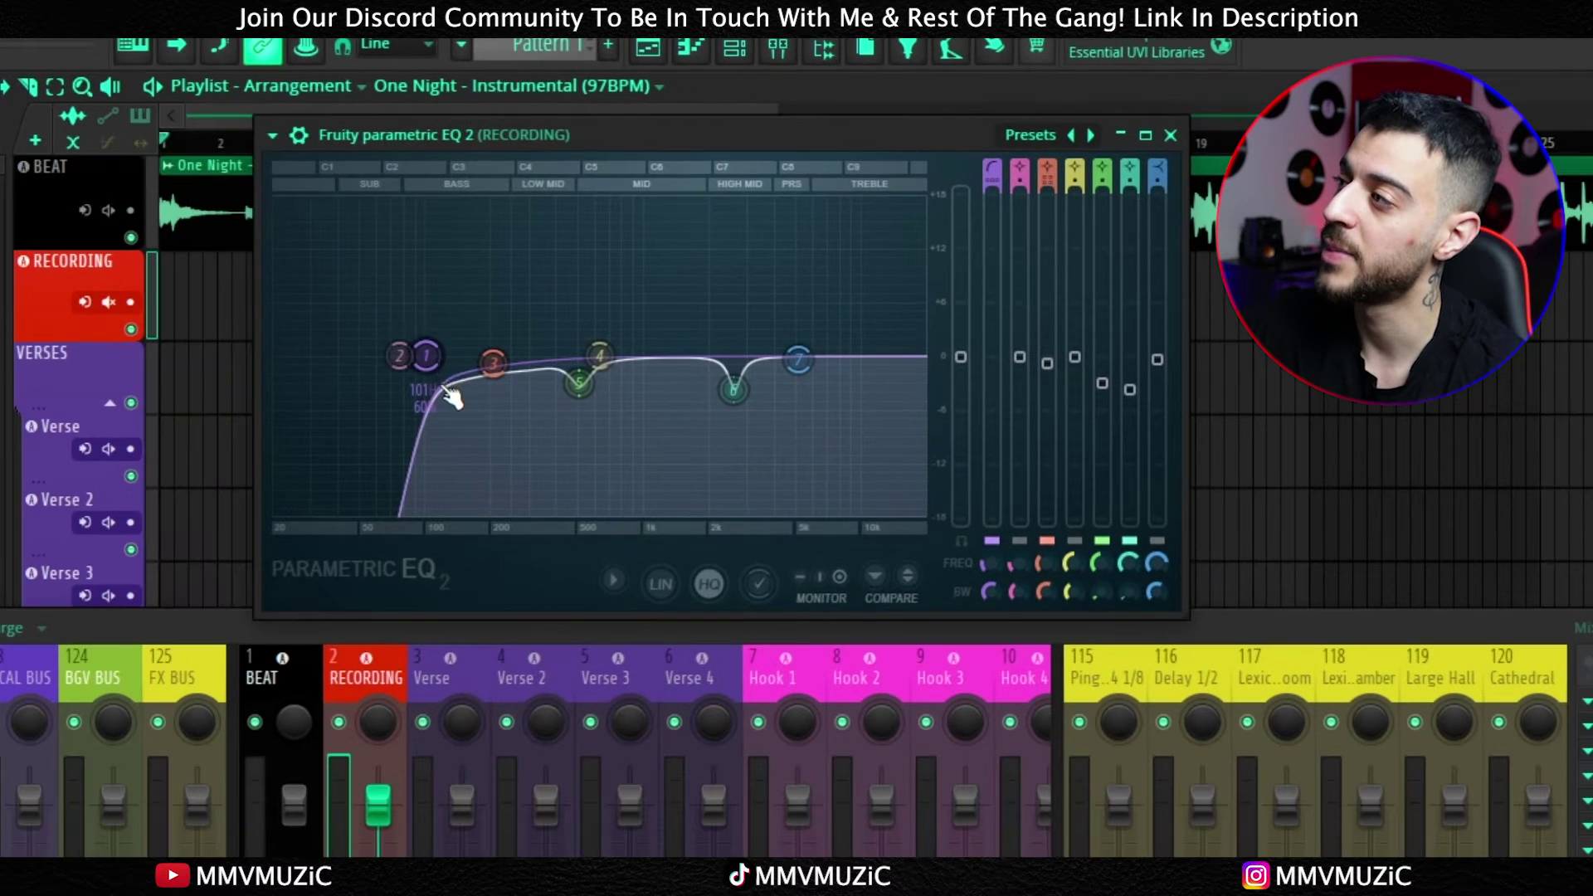
# Step: Inspect the EQ bands, then close the De-esser, Limiter and Blood Overdrive windows in turn
pyautogui.moveTo(677, 284)
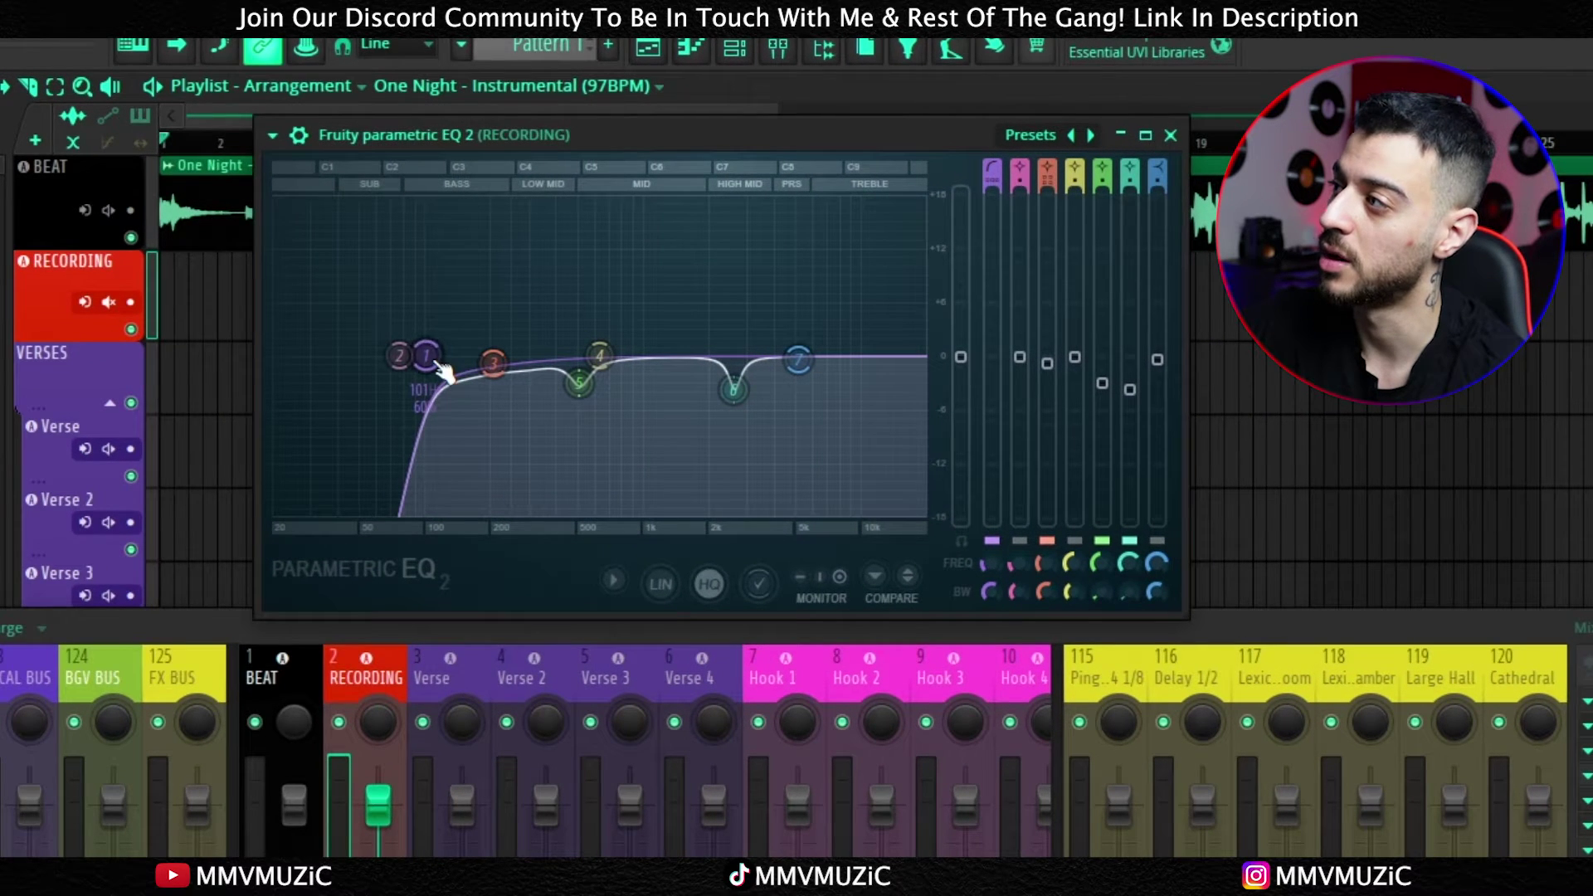
pyautogui.moveTo(597, 399)
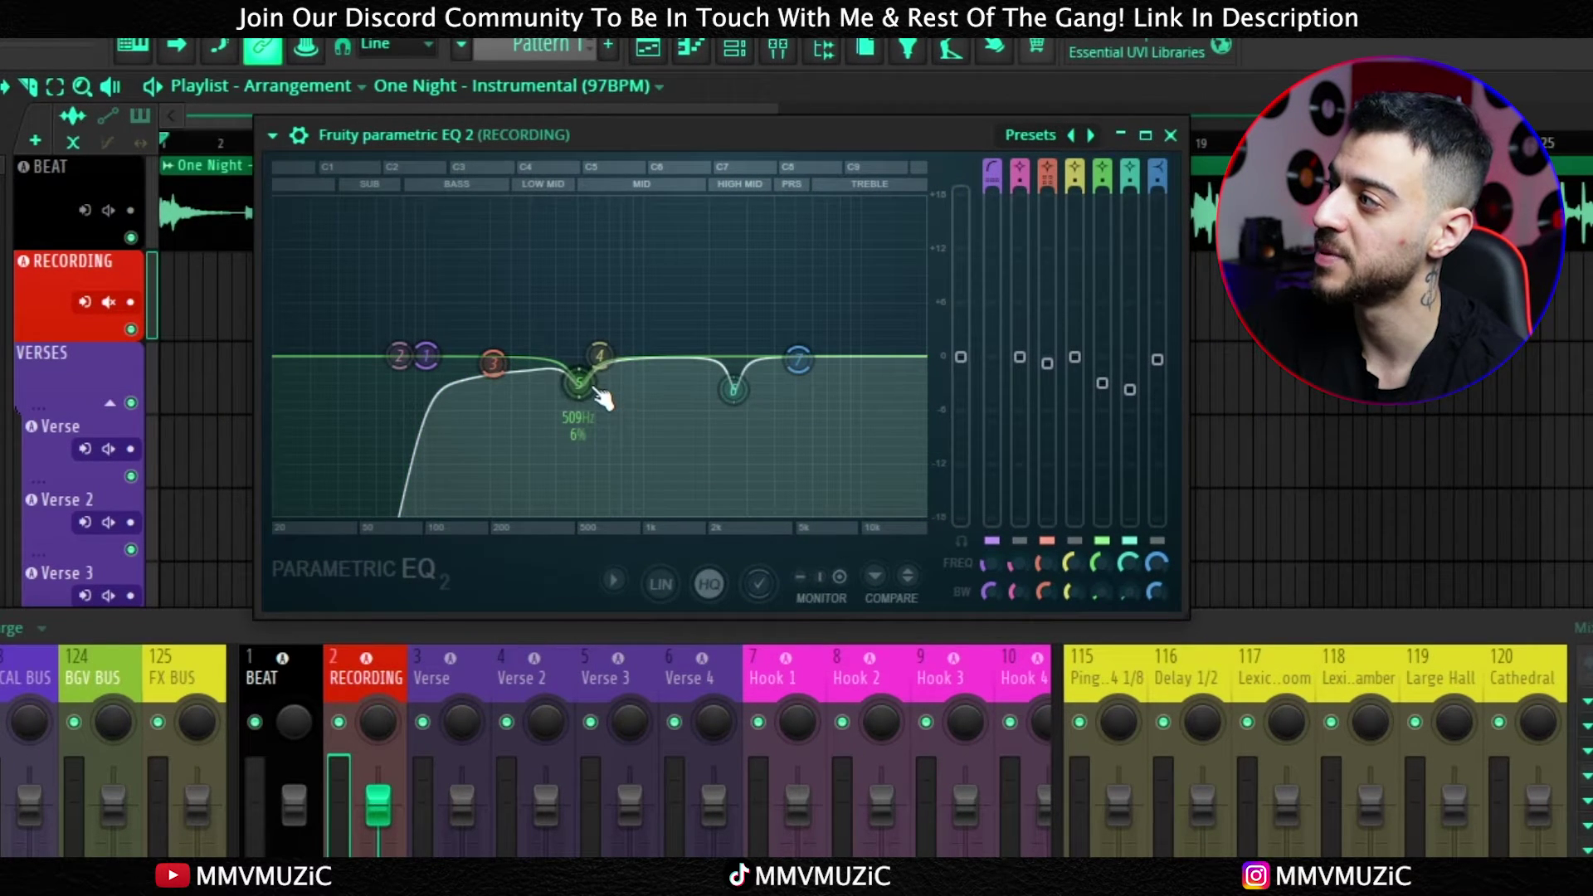
pyautogui.moveTo(752, 402)
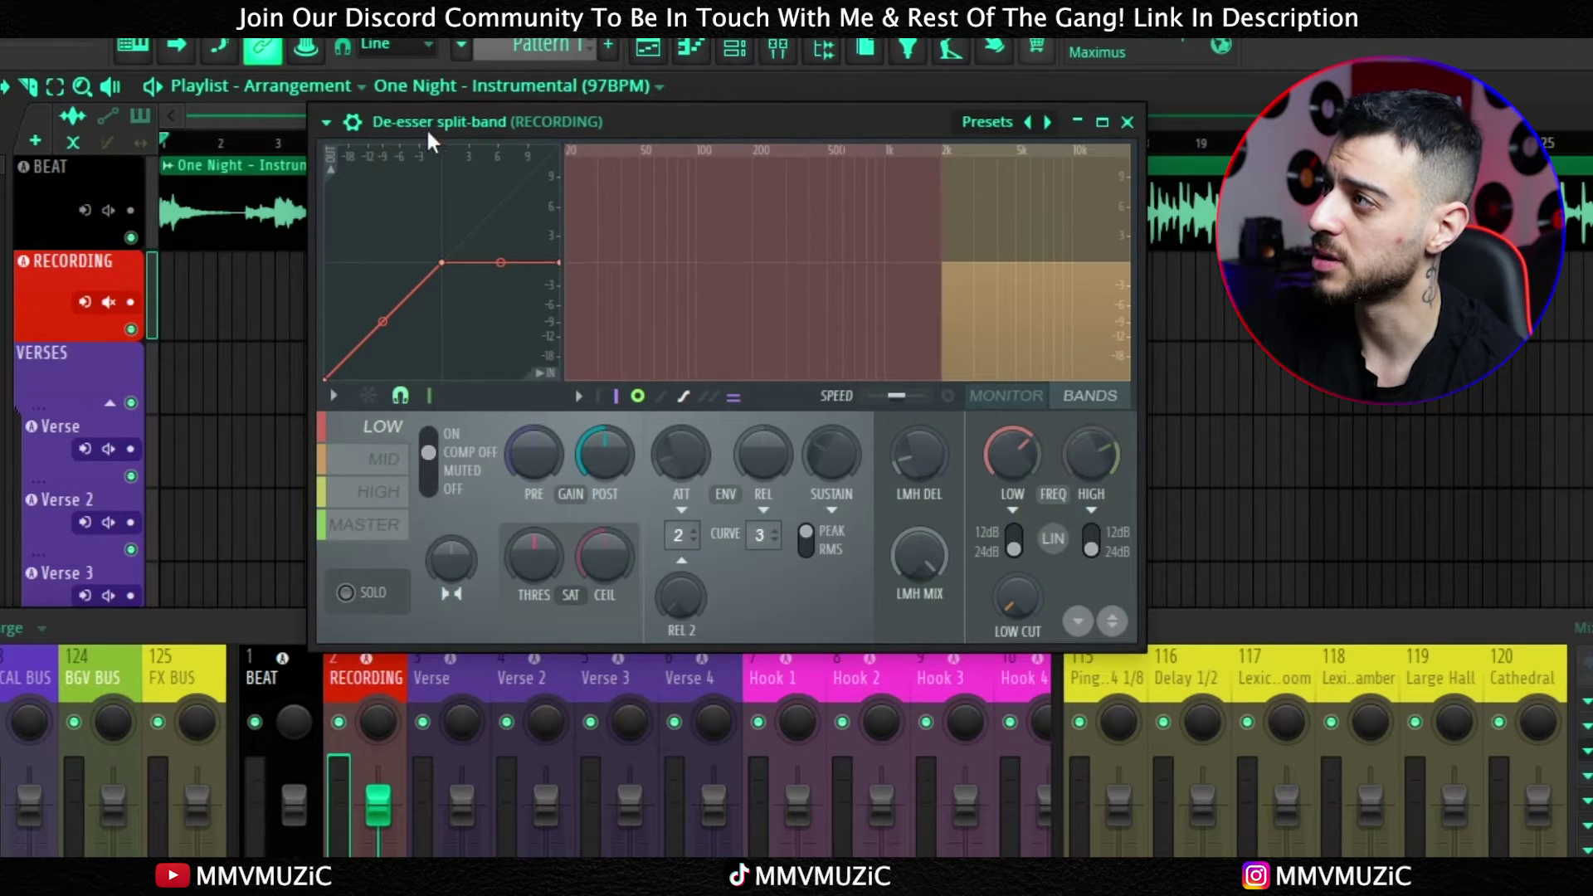
pyautogui.click(1127, 122)
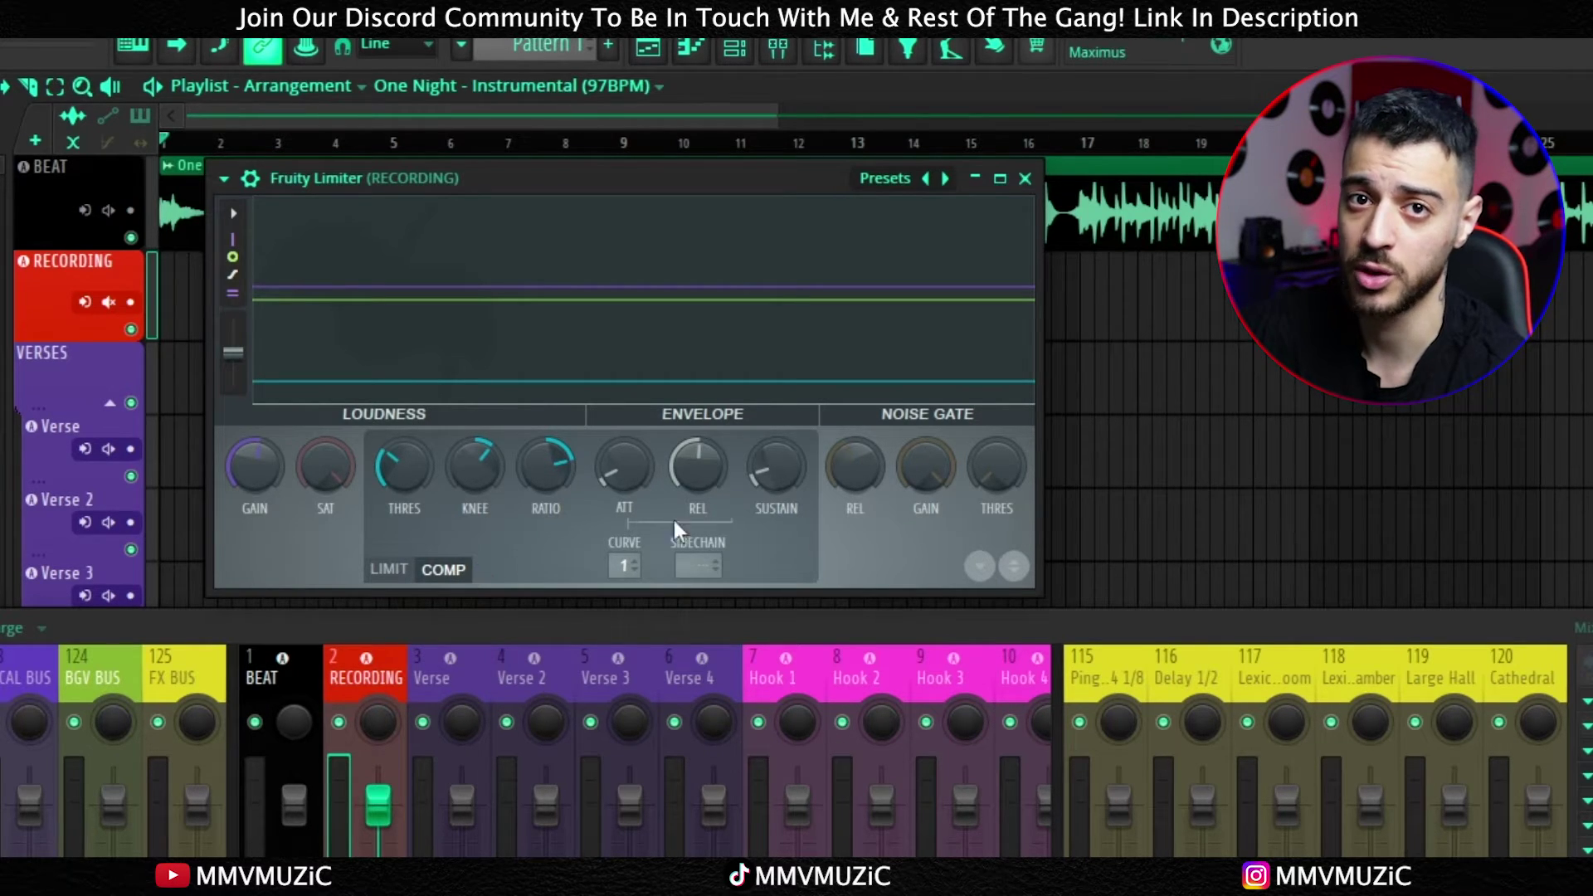
pyautogui.click(1025, 178)
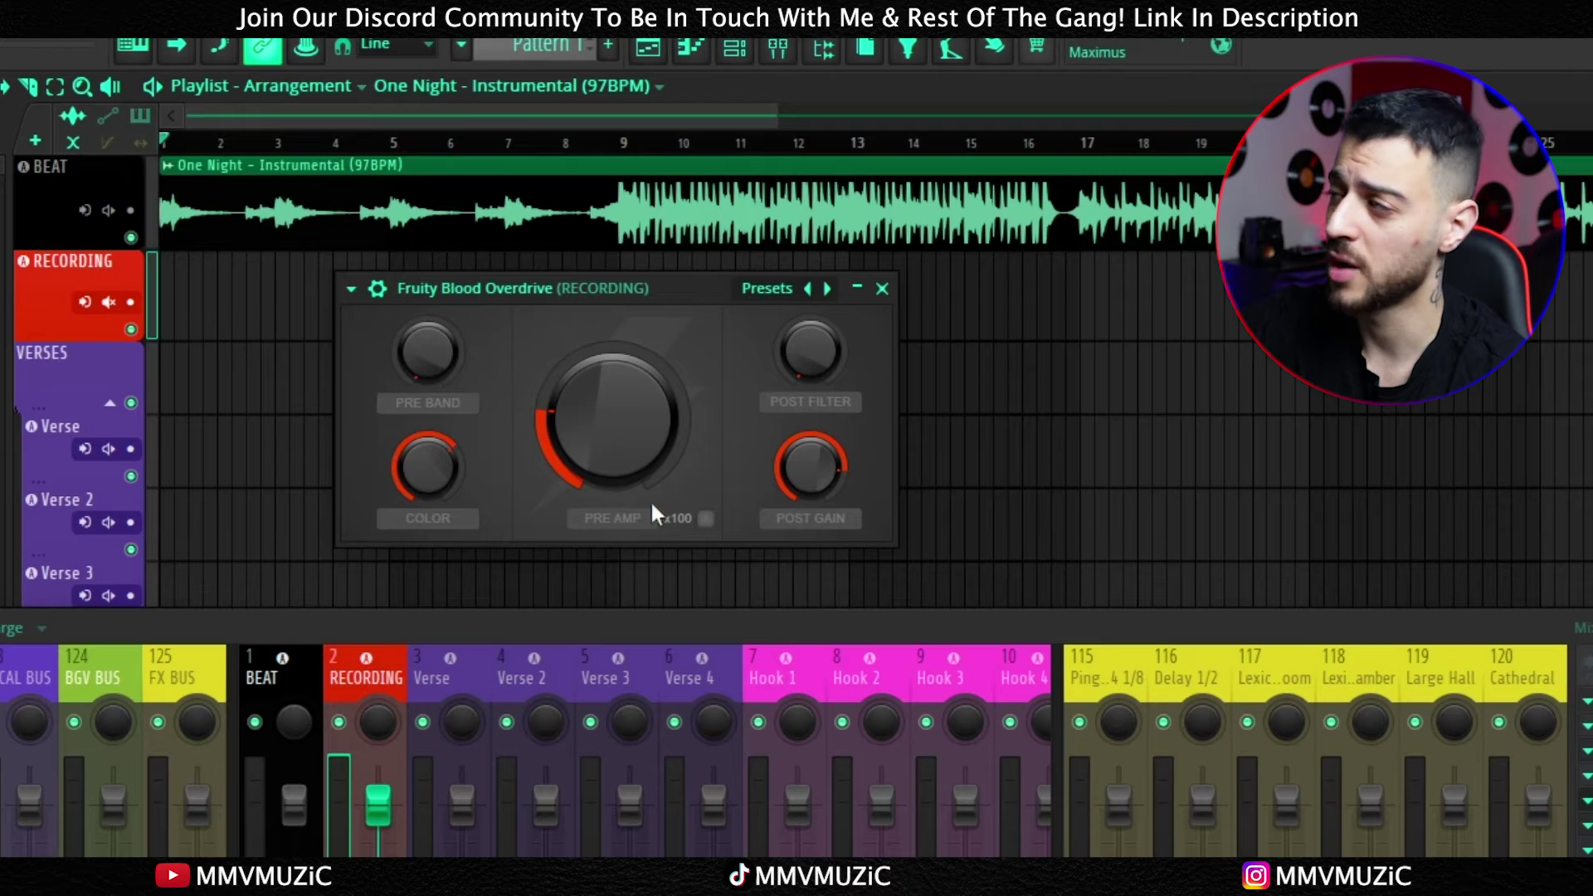
pyautogui.click(882, 290)
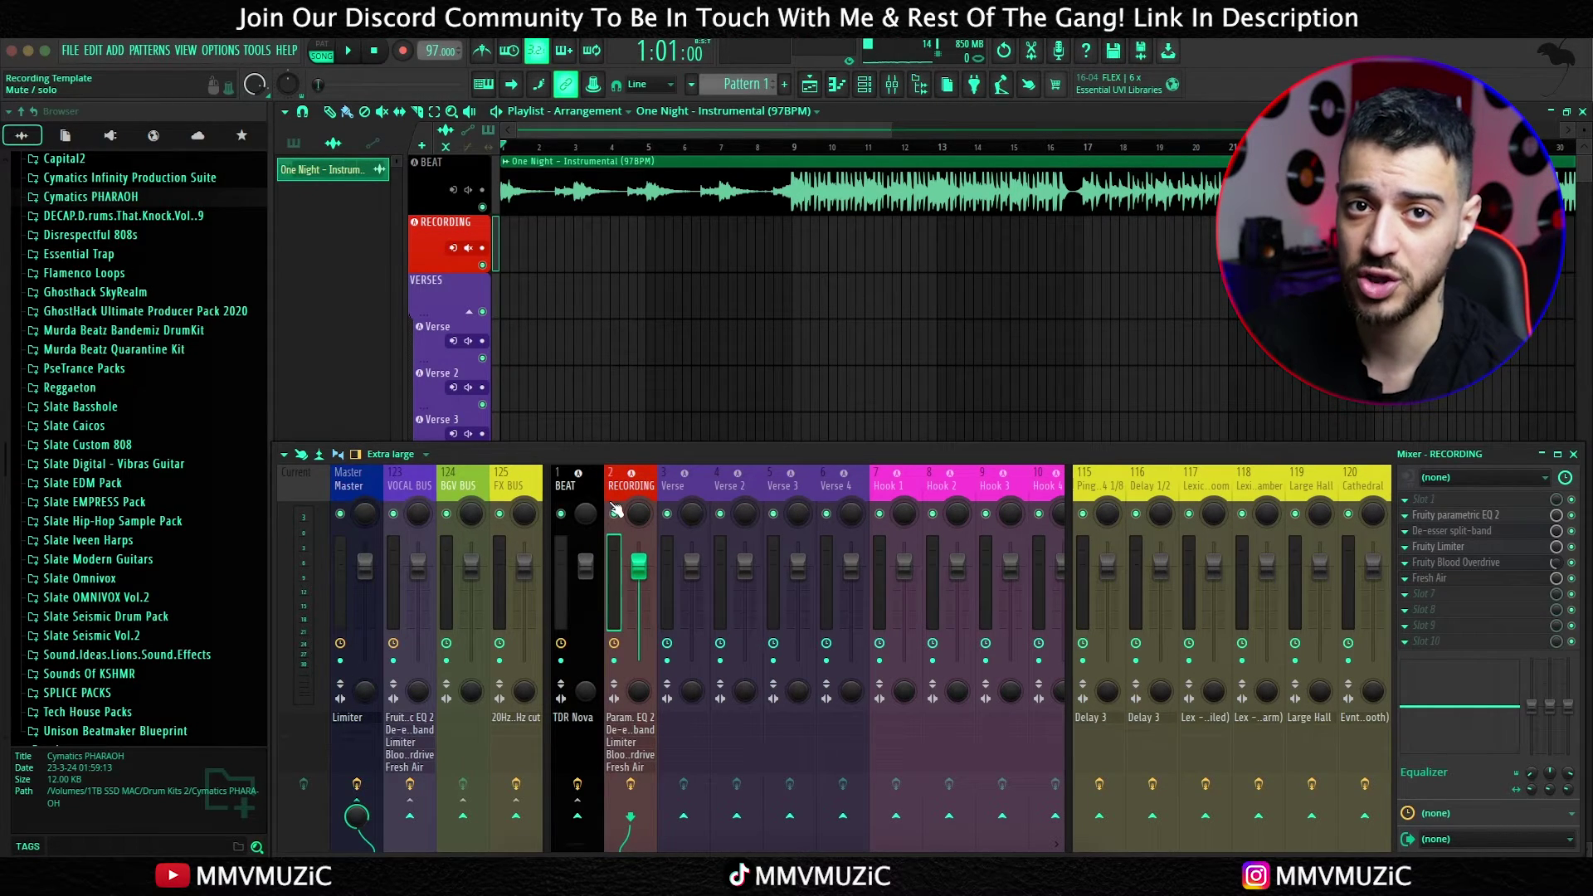
pyautogui.click(684, 485)
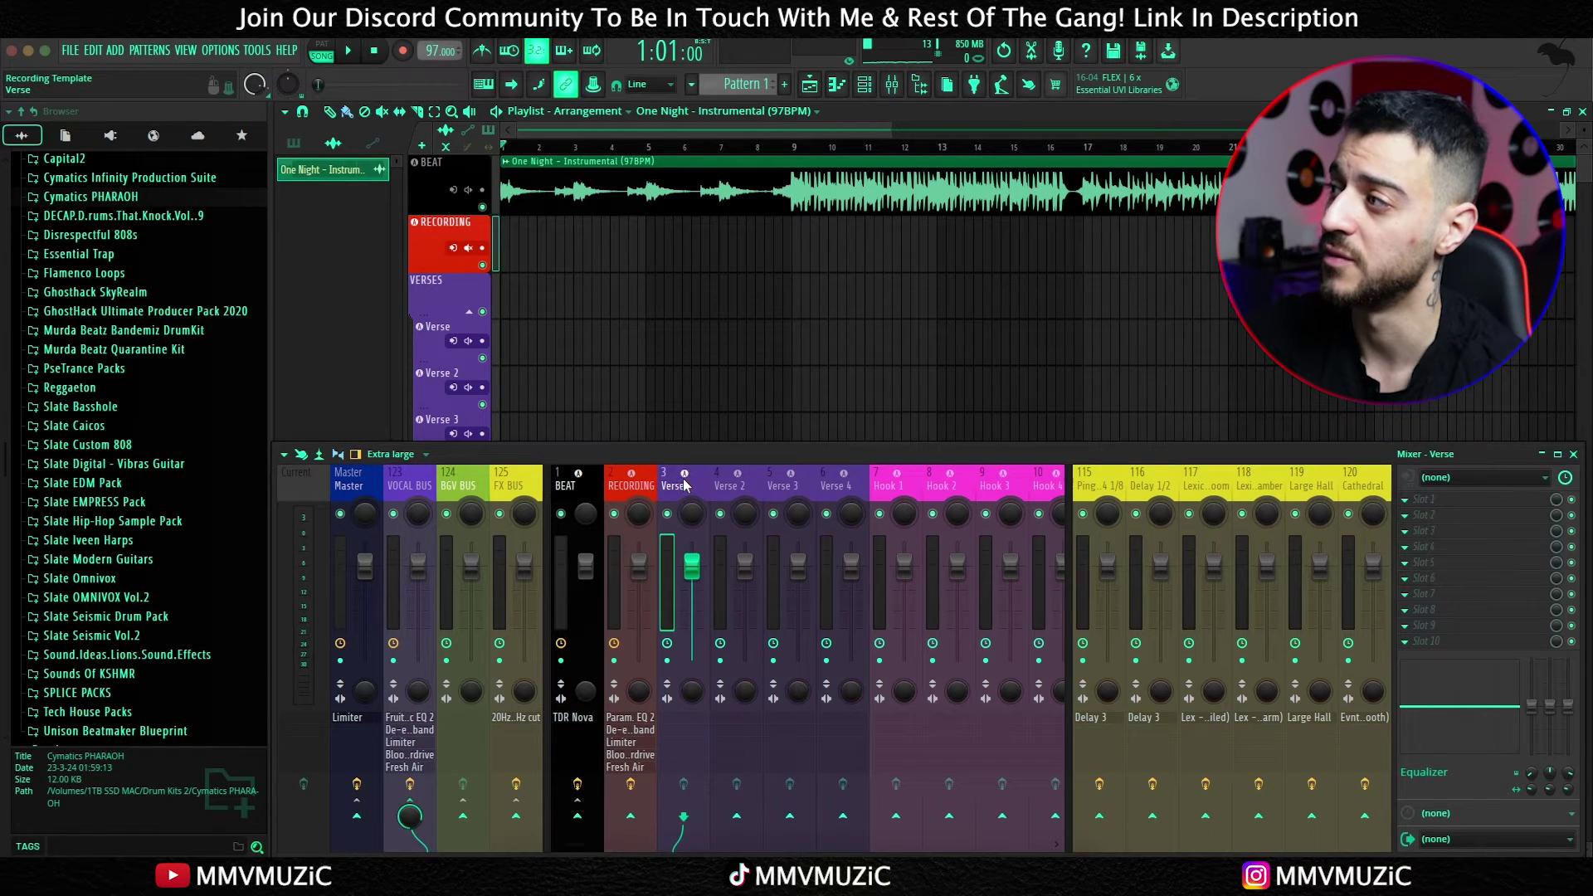
pyautogui.click(918, 478)
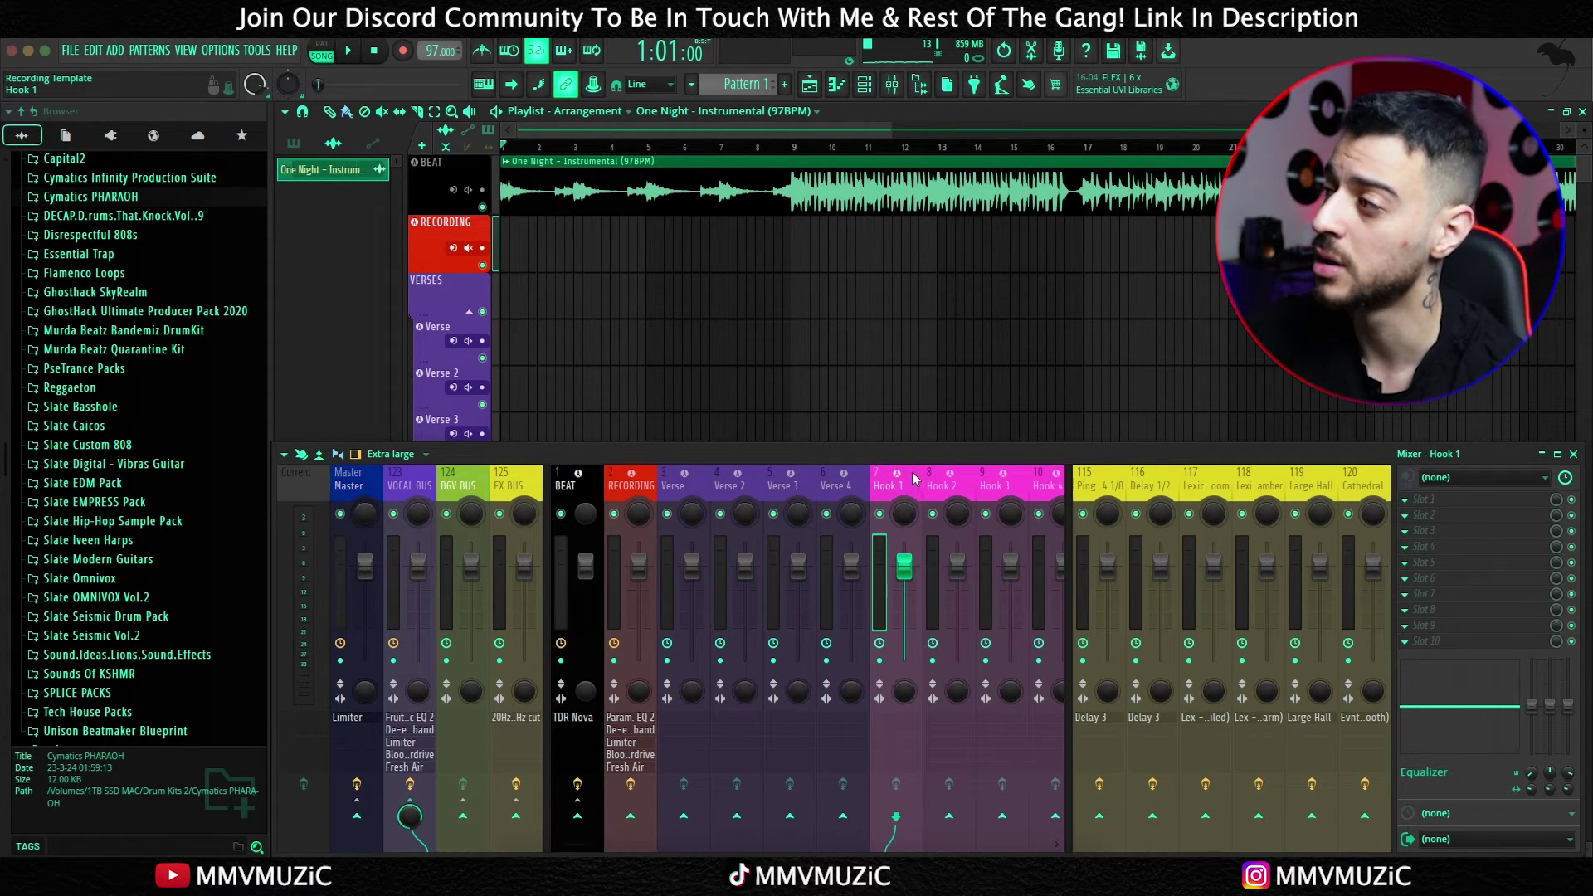
pyautogui.click(624, 485)
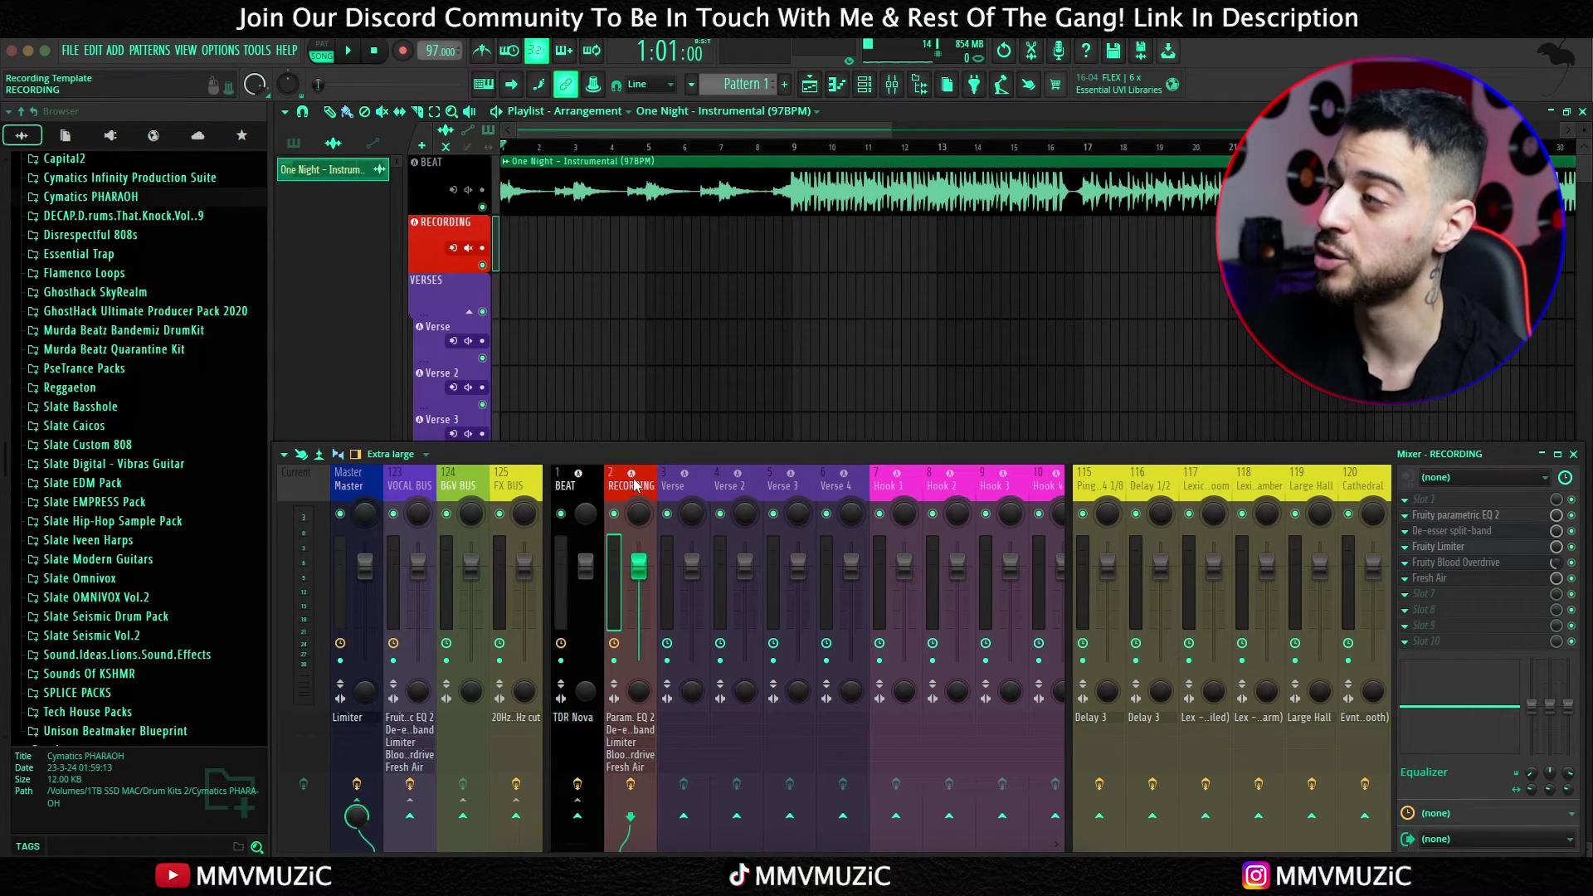
pyautogui.click(404, 479)
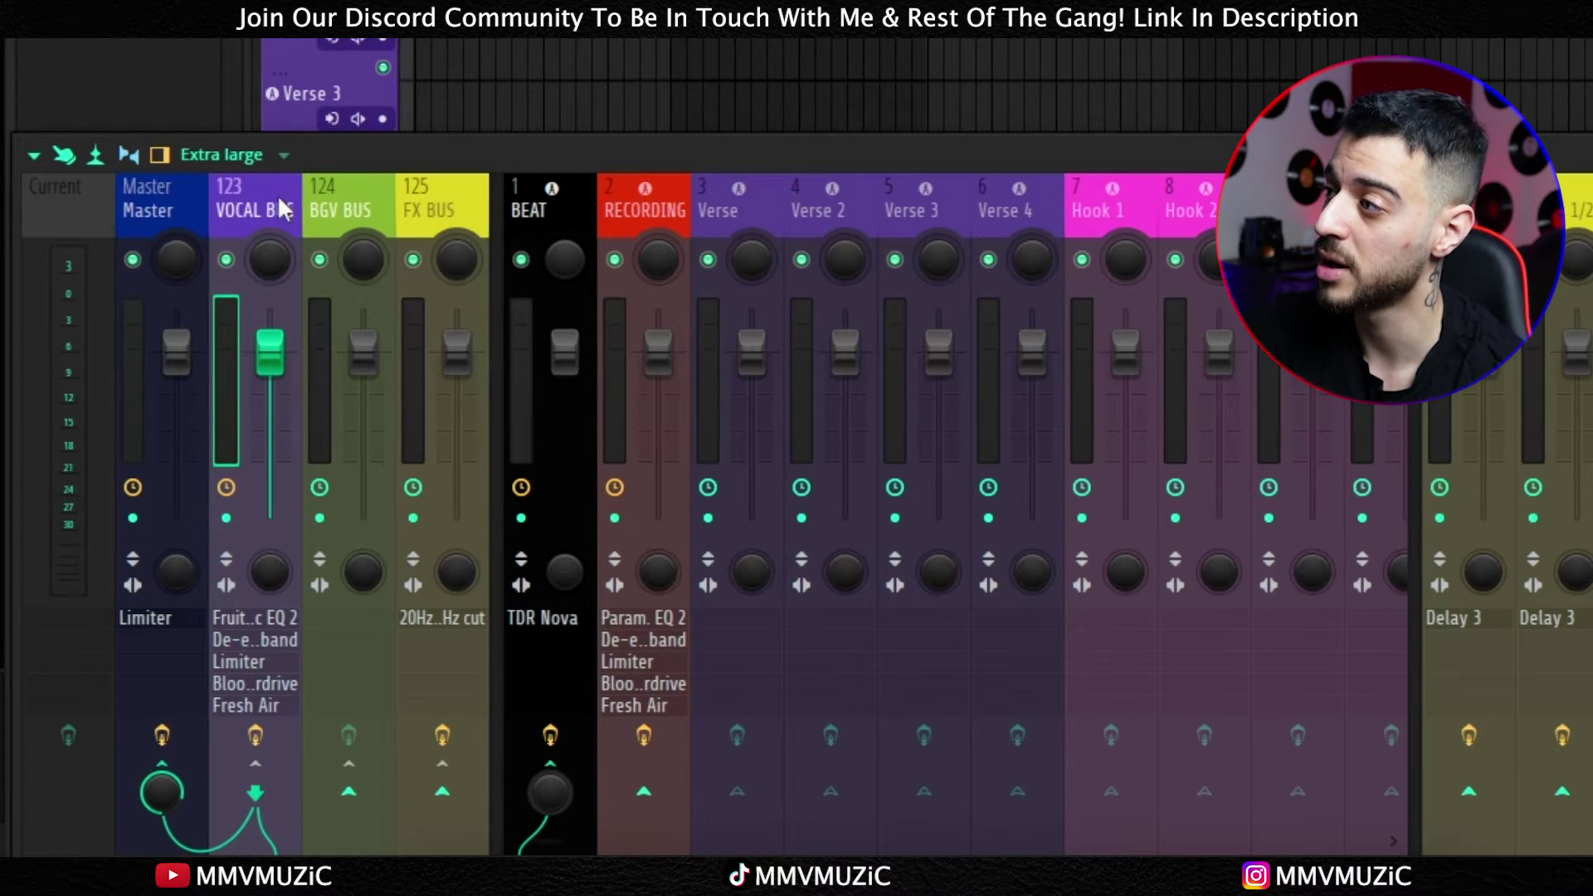
pyautogui.moveTo(730, 207); pyautogui.dragTo(1375, 207)
pyautogui.hscroll(3, 1376, 207)
pyautogui.hscroll(1, 1144, 196)
pyautogui.moveTo(1143, 196); pyautogui.dragTo(1241, 199)
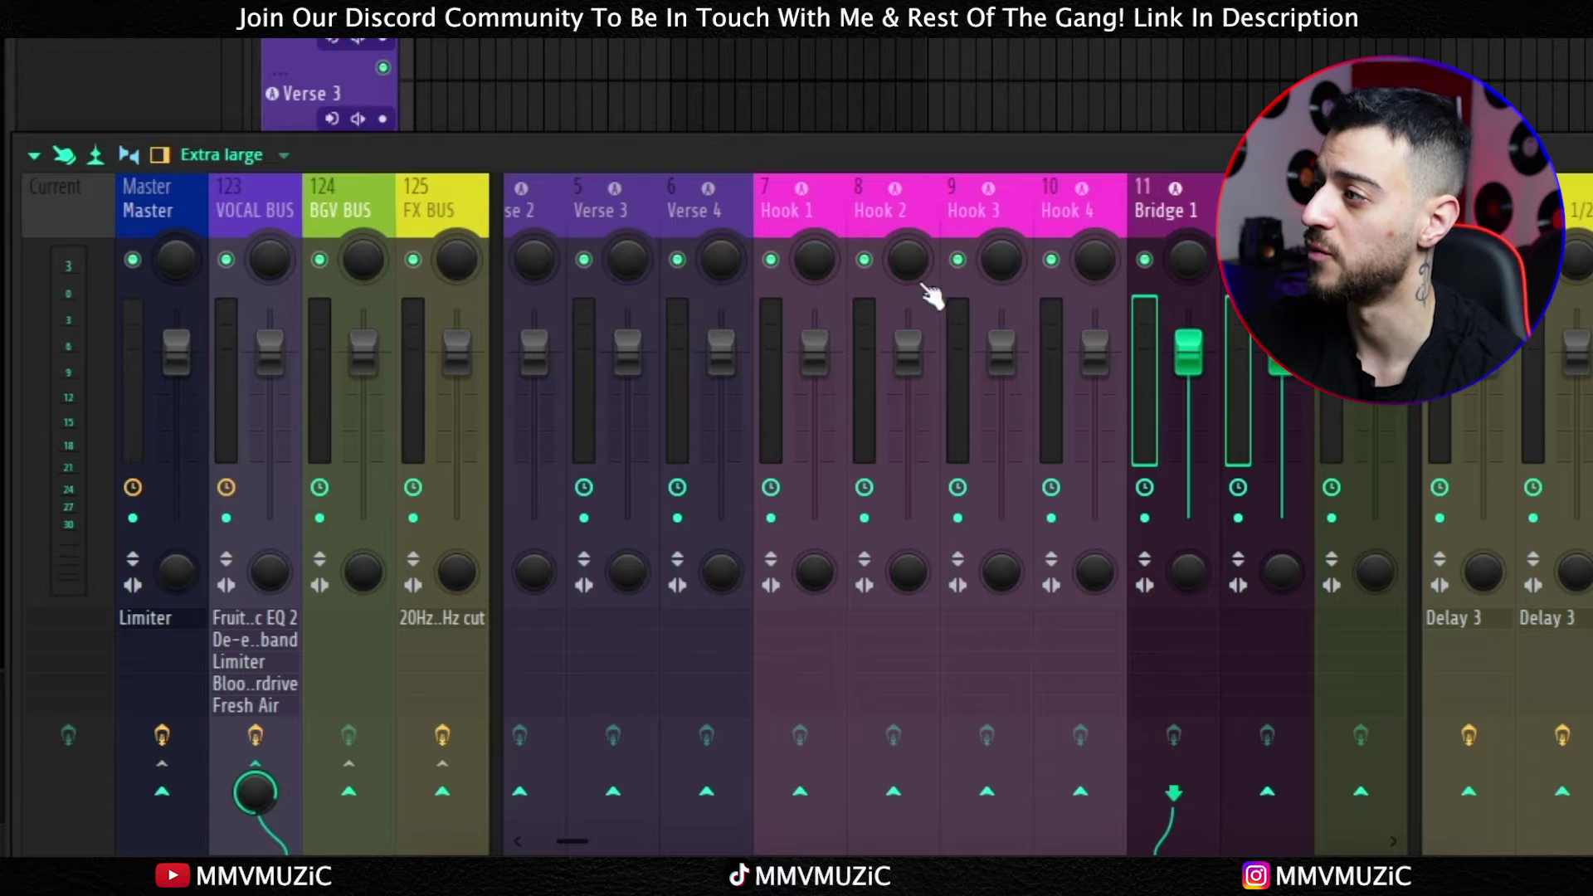
pyautogui.click(254, 199)
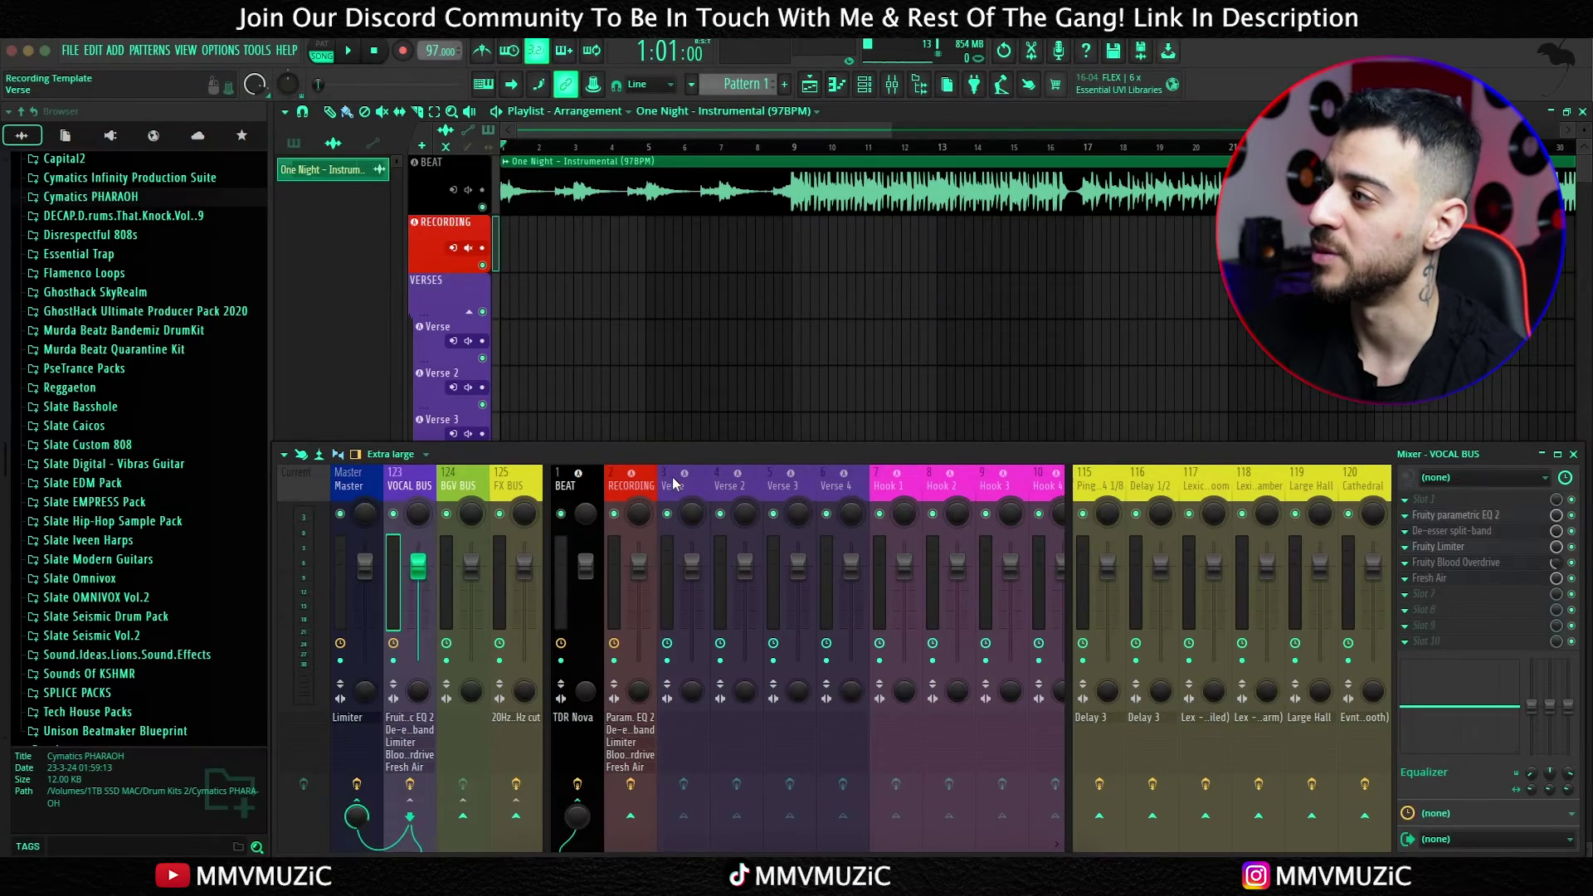
pyautogui.click(624, 488)
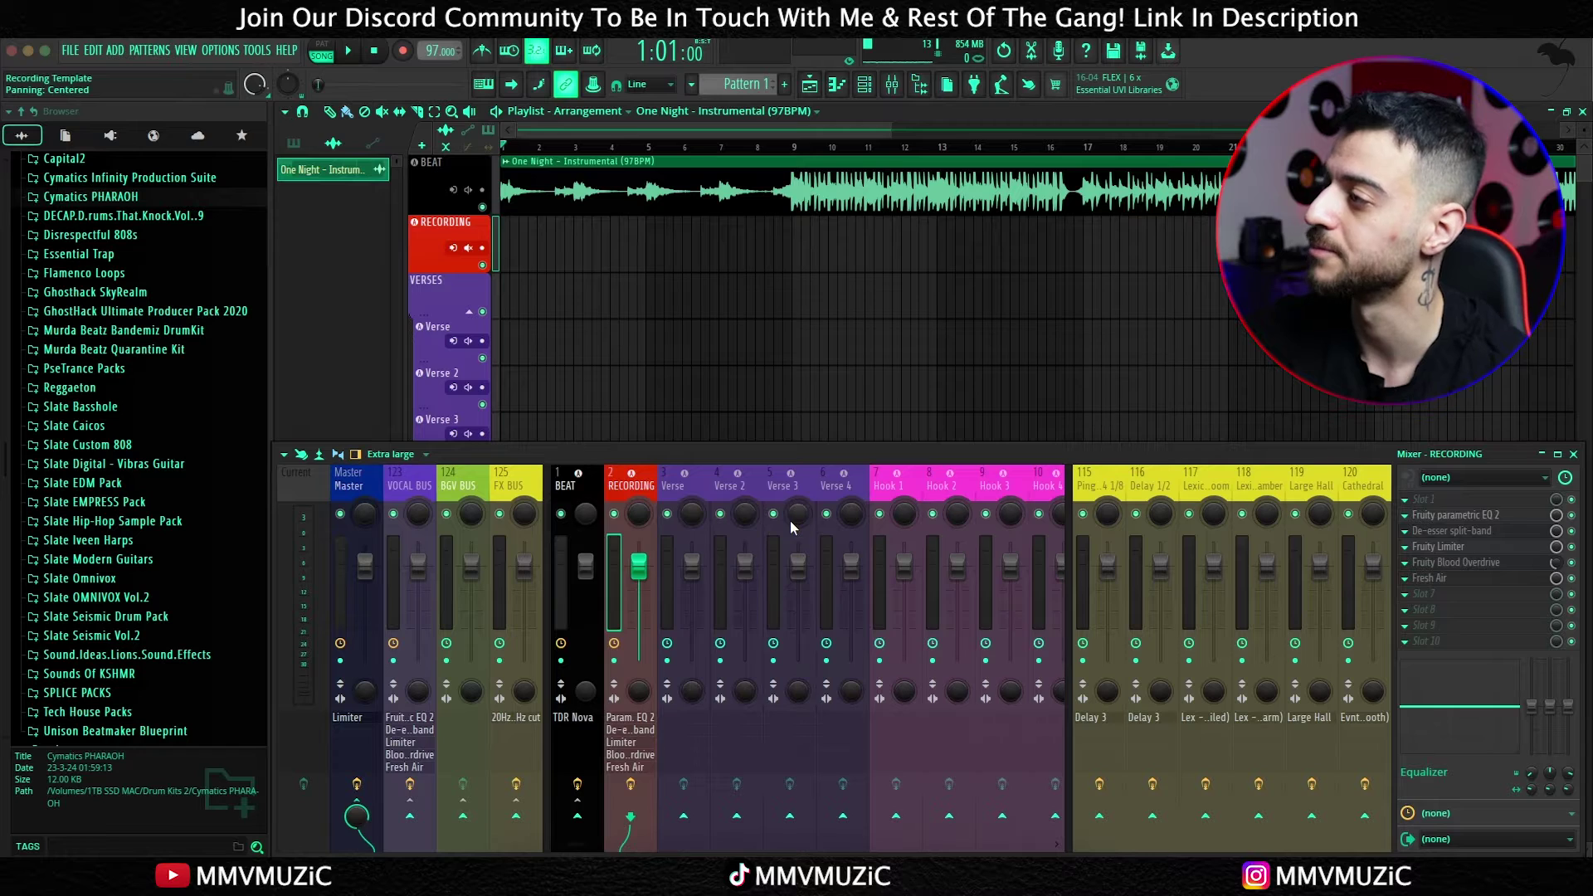
pyautogui.hscroll(3, 790, 520)
pyautogui.click(787, 481)
pyautogui.moveTo(834, 486); pyautogui.dragTo(890, 485)
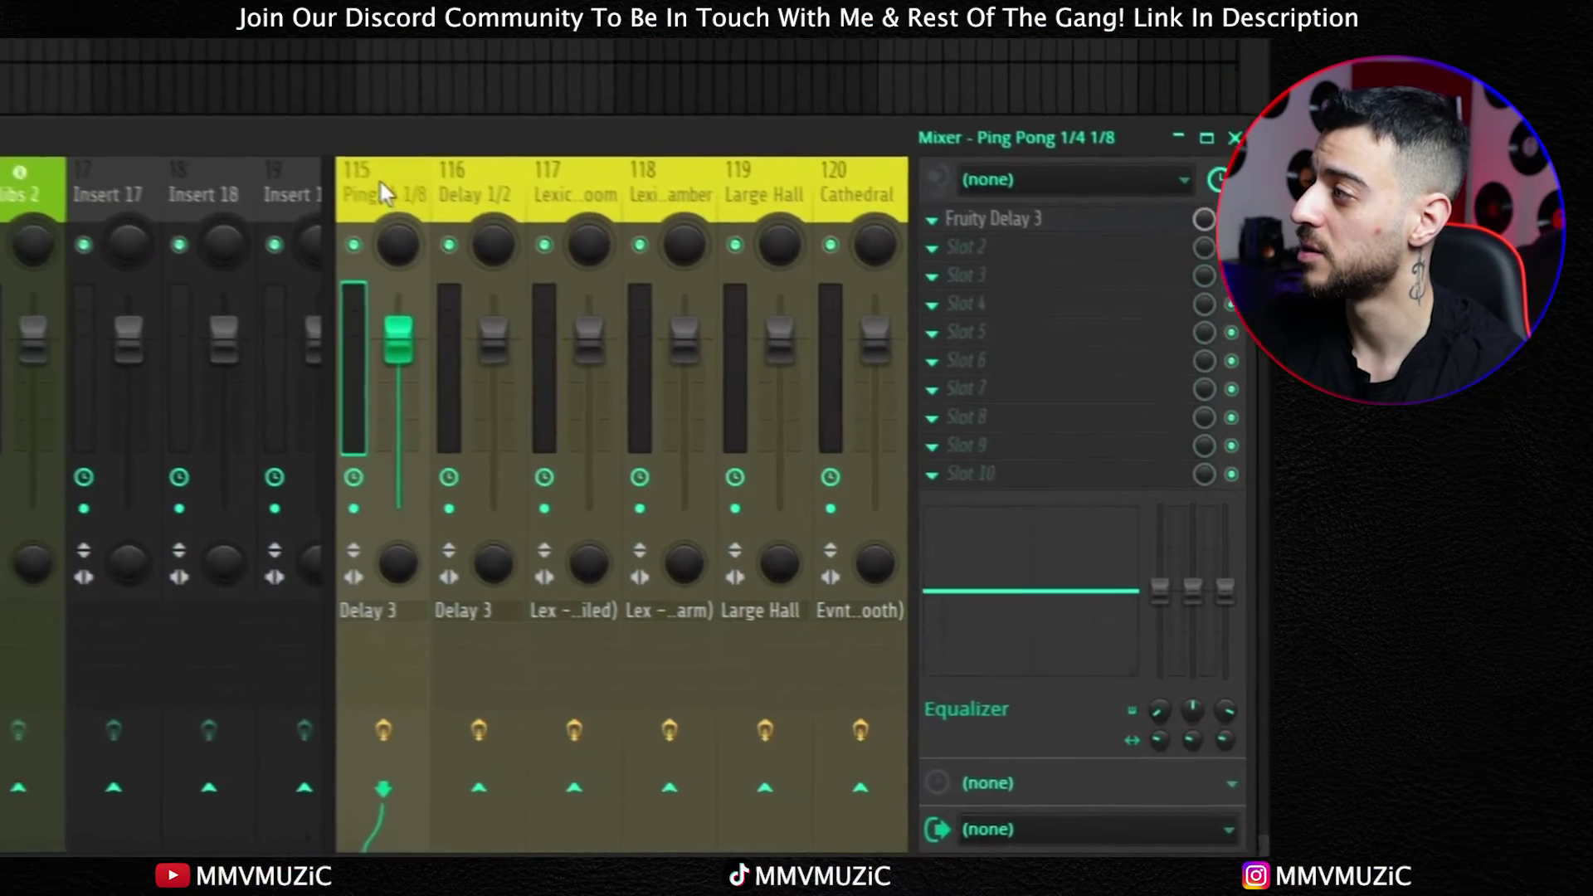
pyautogui.moveTo(381, 184); pyautogui.dragTo(842, 184)
pyautogui.moveTo(704, 101); pyautogui.dragTo(416, 120)
pyautogui.moveTo(309, 119); pyautogui.dragTo(230, 118)
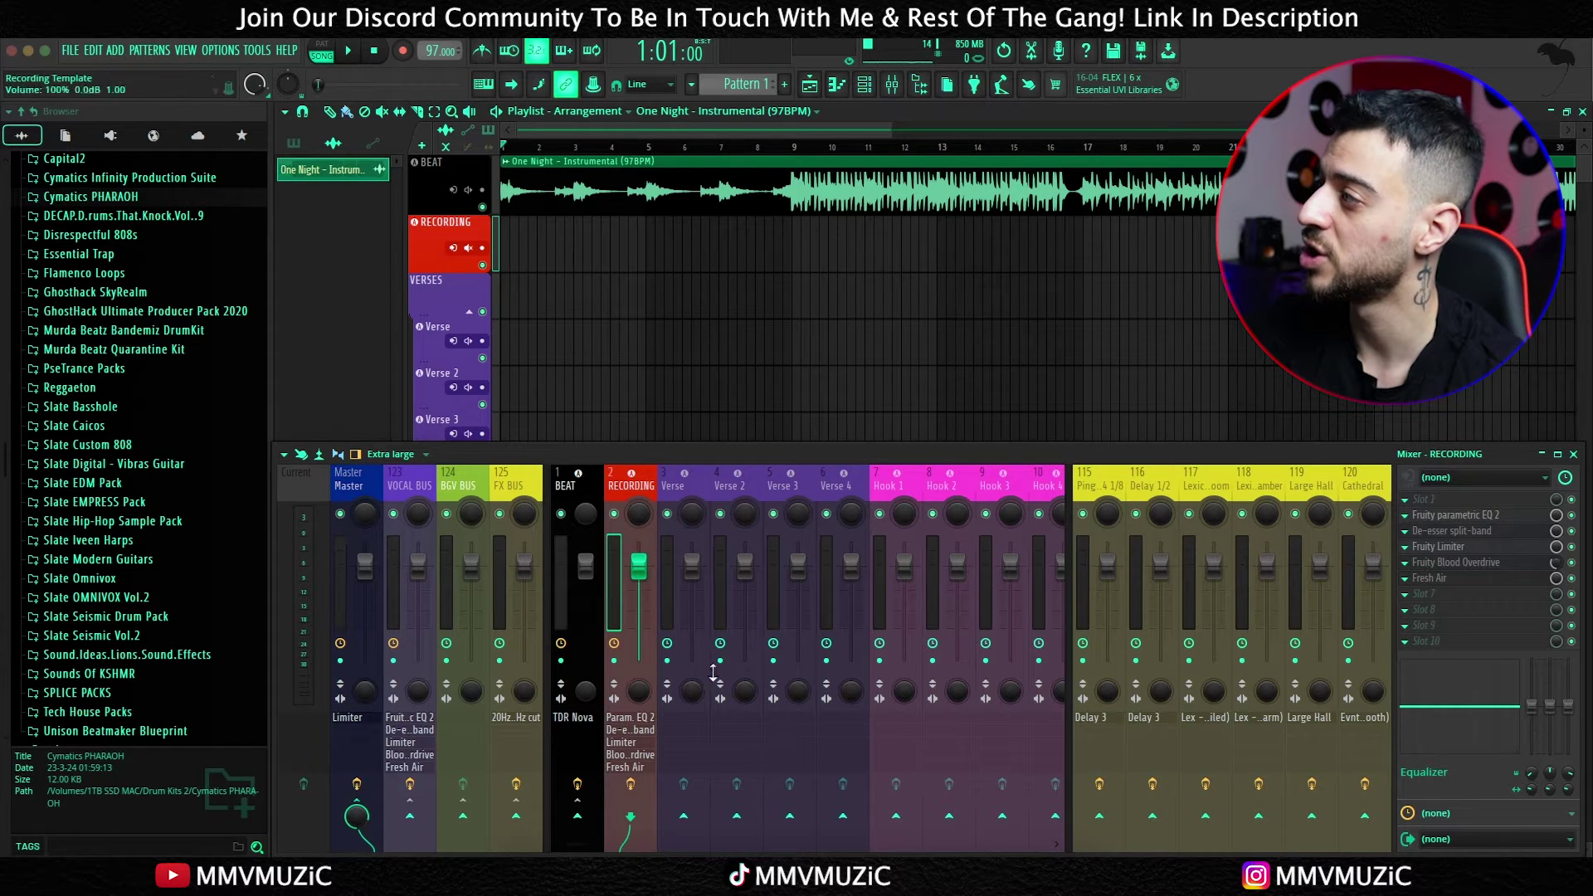
pyautogui.click(1365, 819)
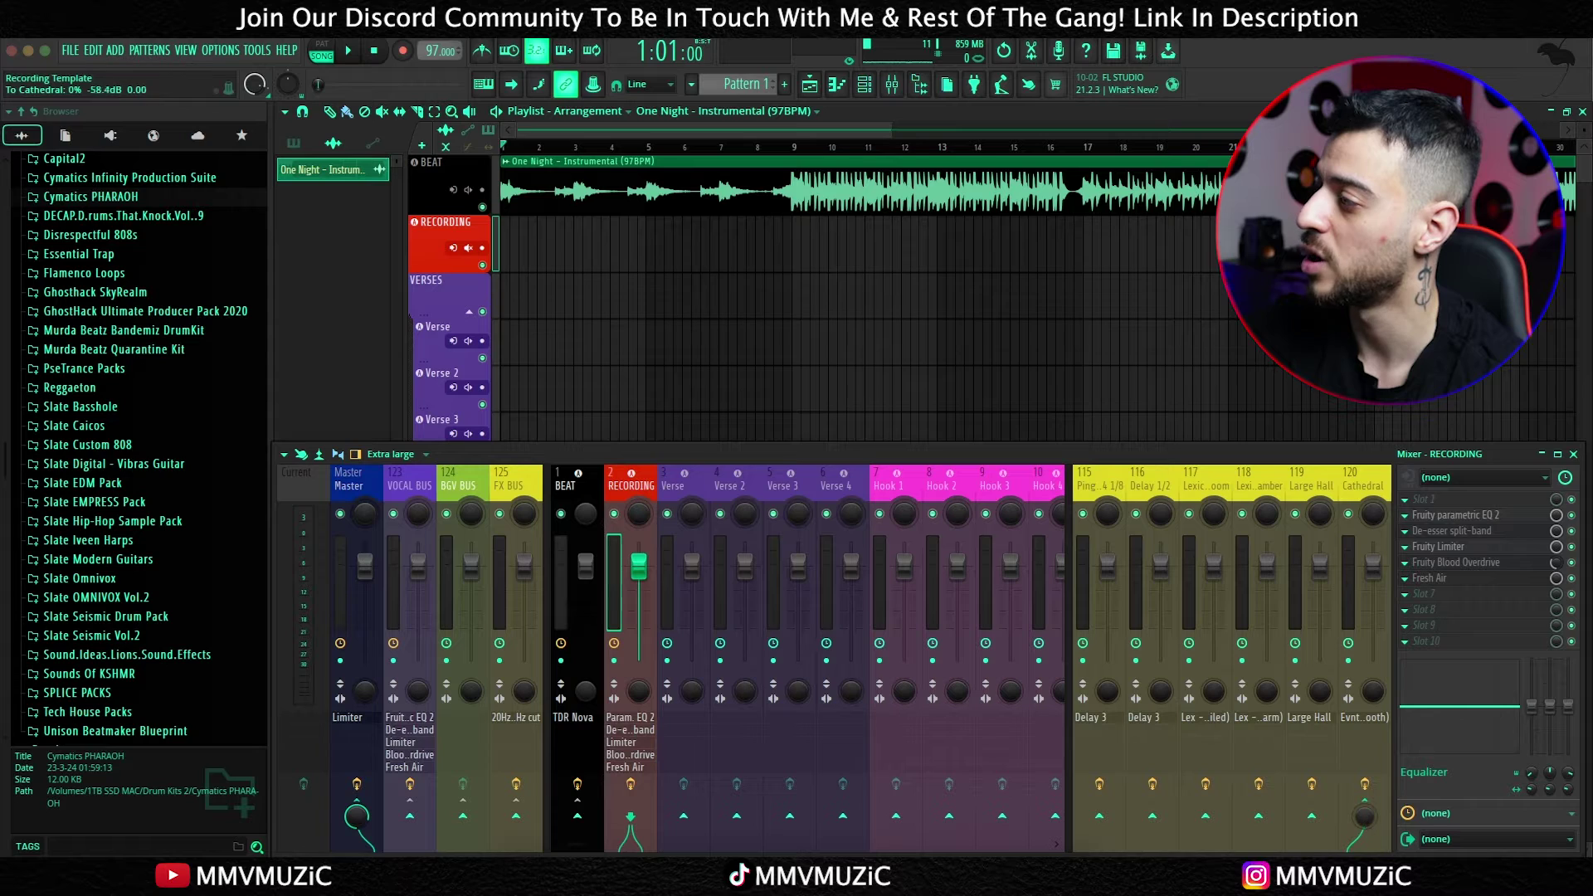
pyautogui.scroll(-3, 1365, 822)
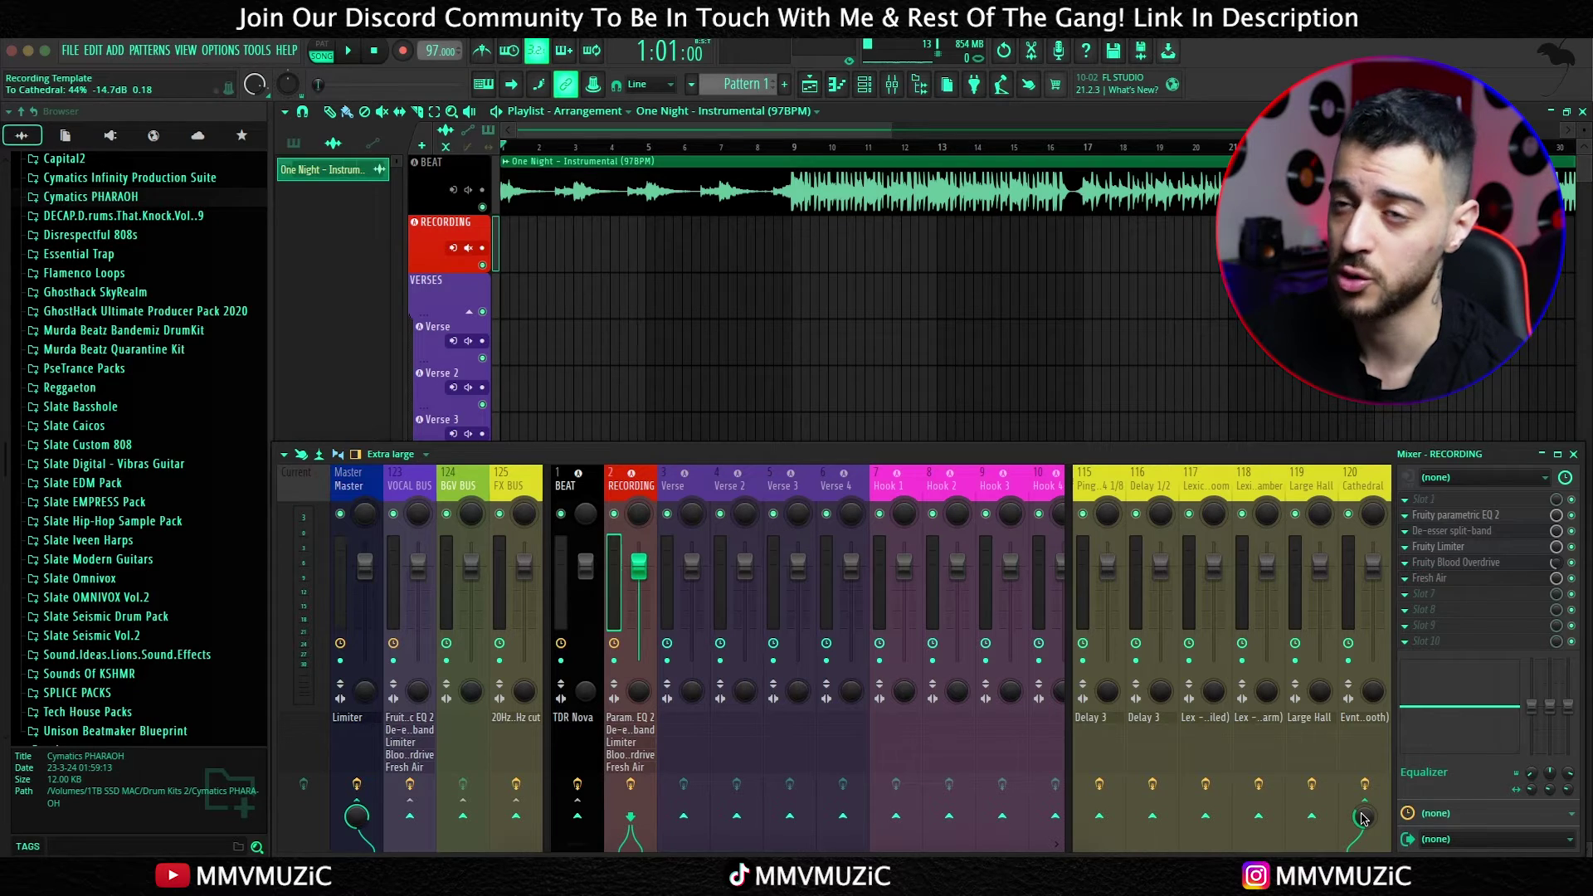
pyautogui.click(1365, 820)
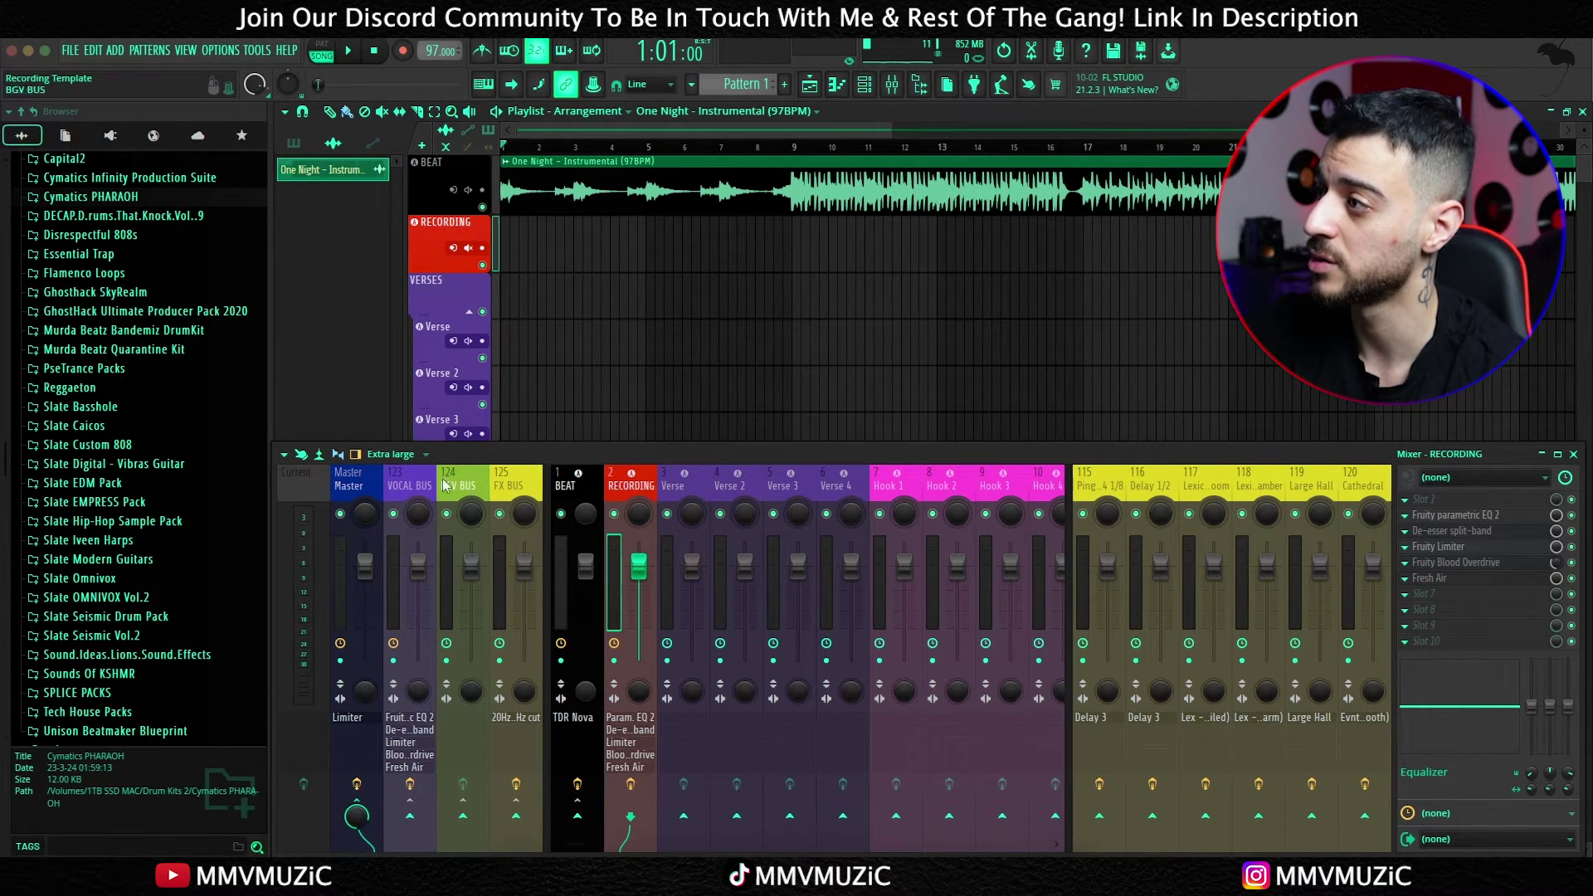
pyautogui.click(407, 486)
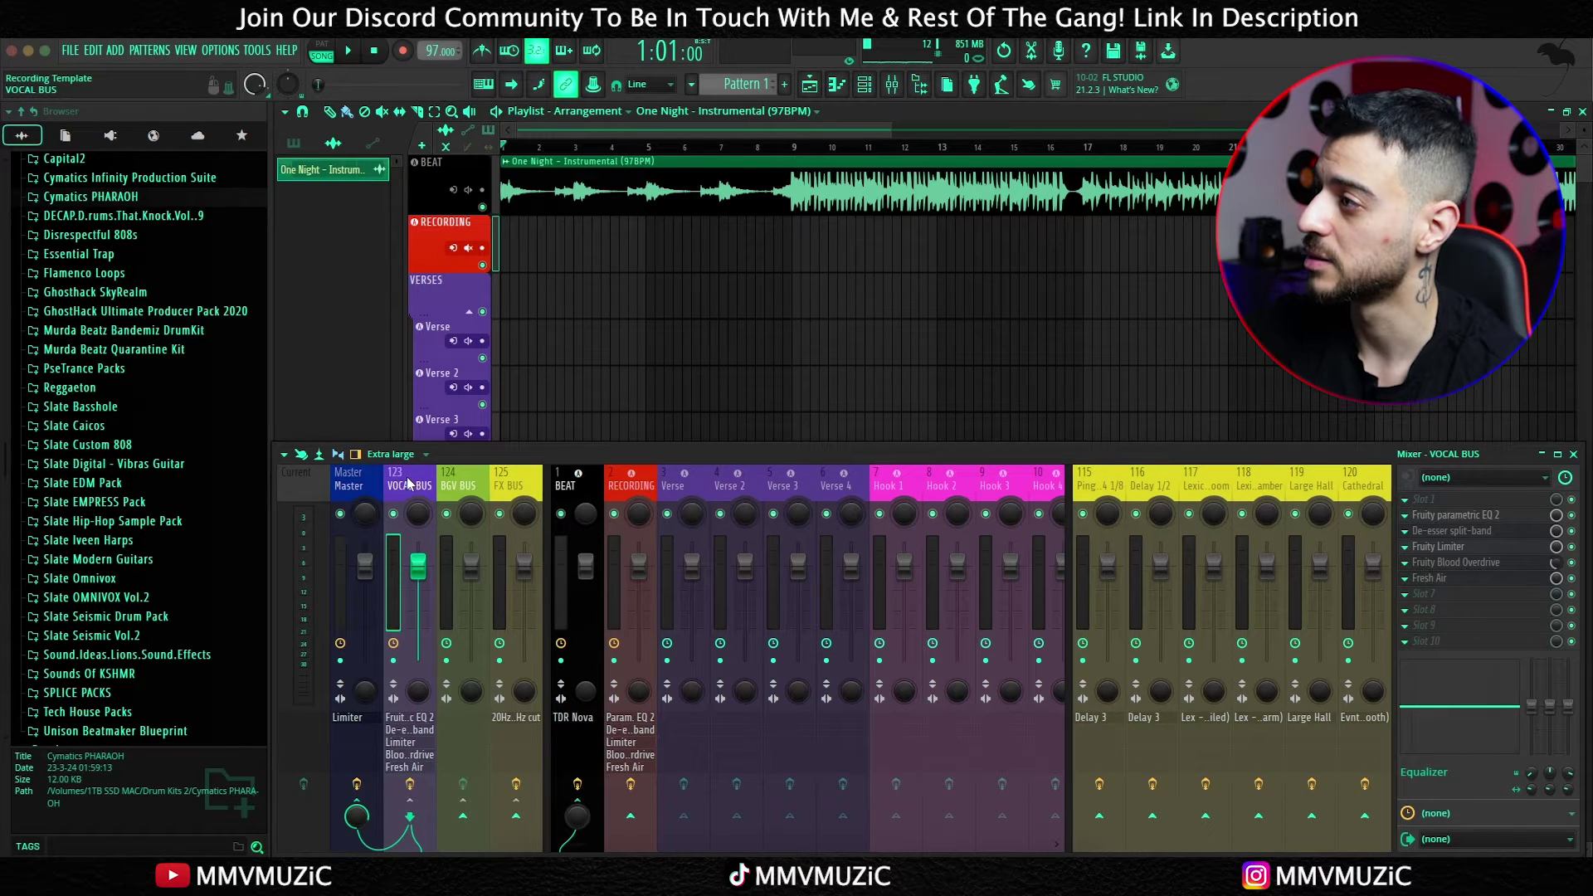
pyautogui.moveTo(1092, 480); pyautogui.dragTo(1365, 473)
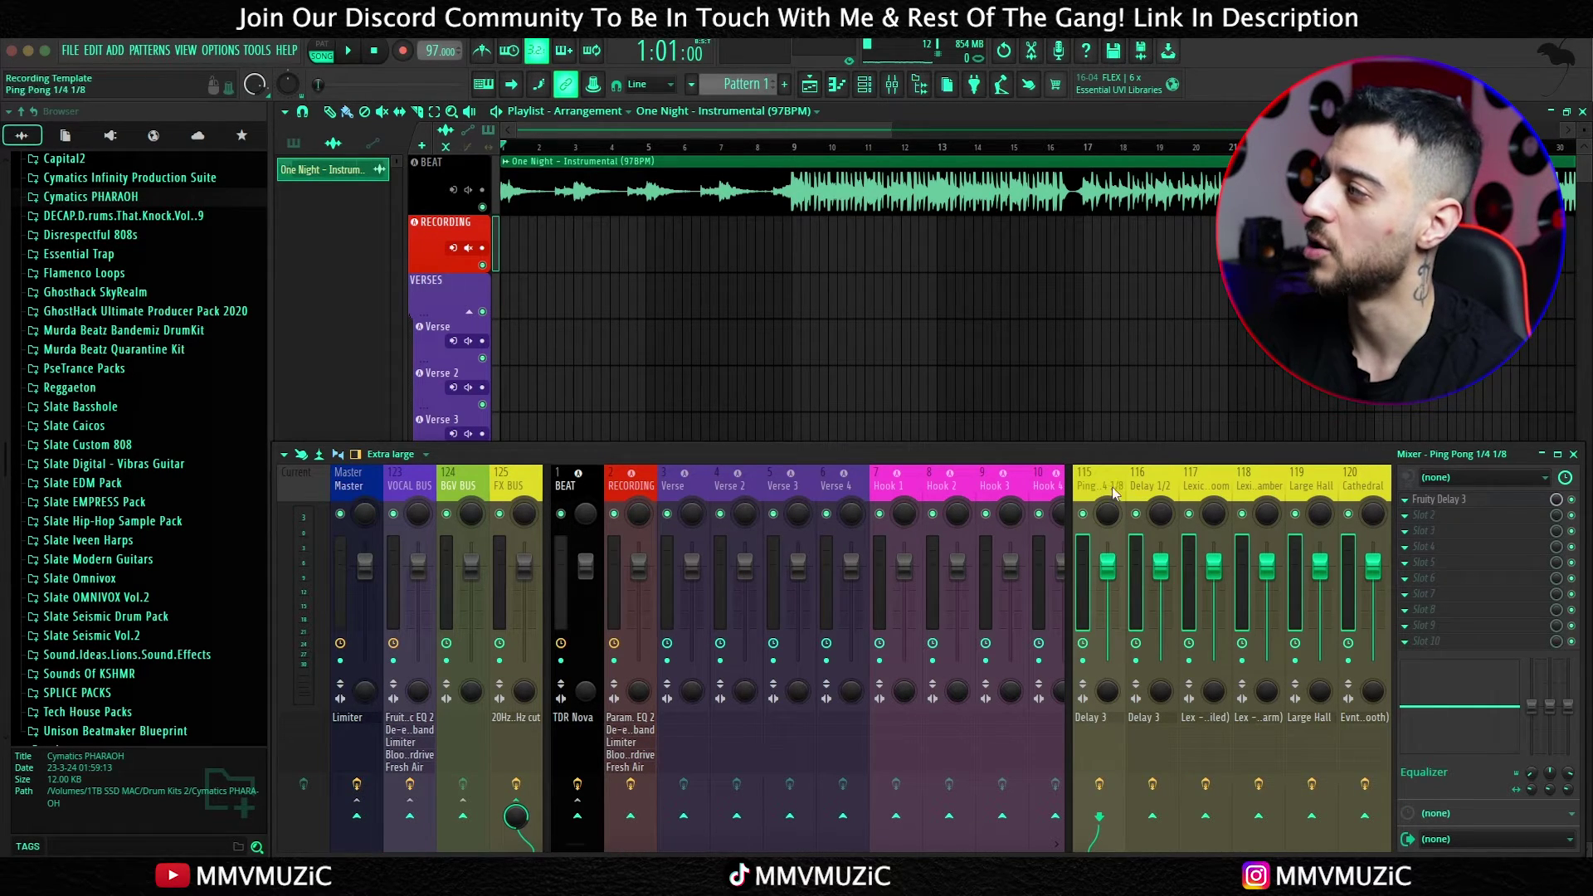
pyautogui.click(513, 478)
# Step: Check the FX BUS low-cut EQ, sidechain VOCAL BUS into BEAT, and open BEAT's TDR Nova
pyautogui.click(1462, 500)
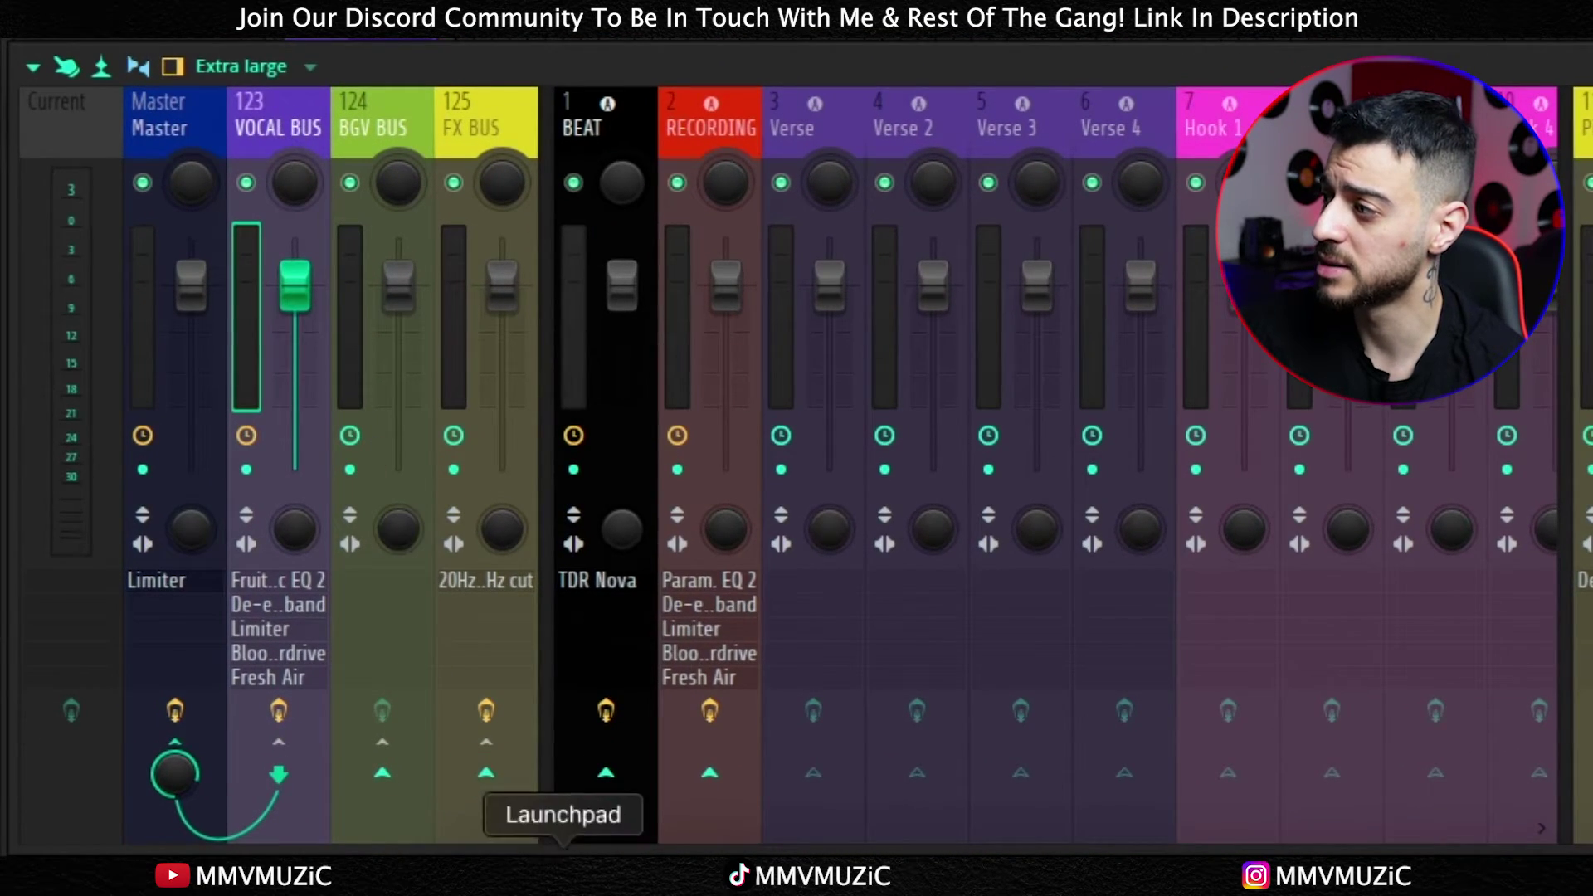
pyautogui.rightClick(603, 786)
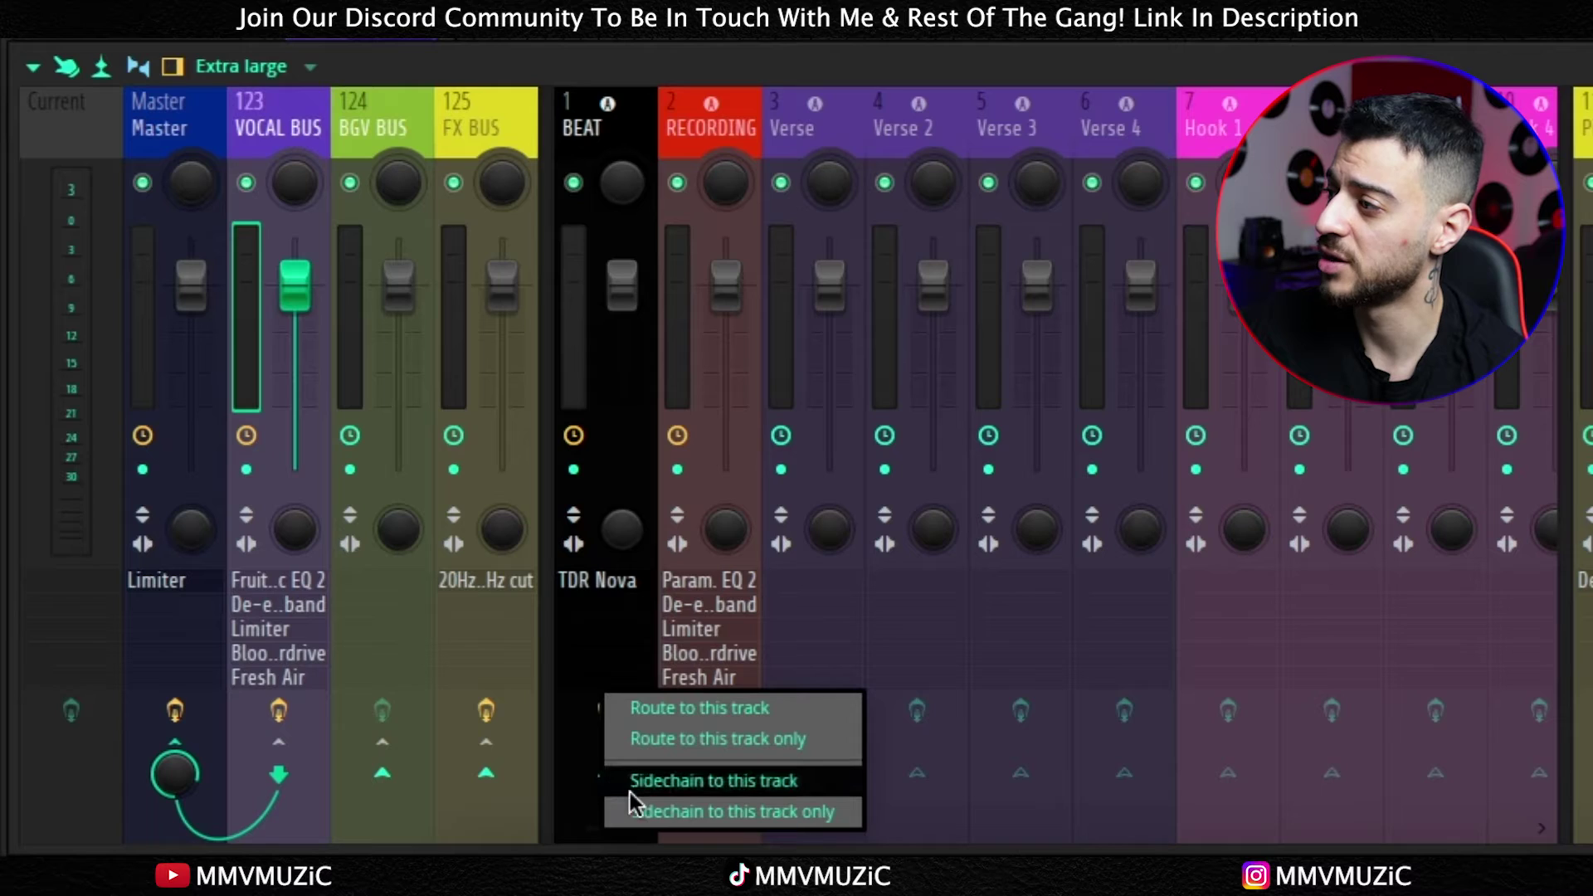
pyautogui.click(745, 789)
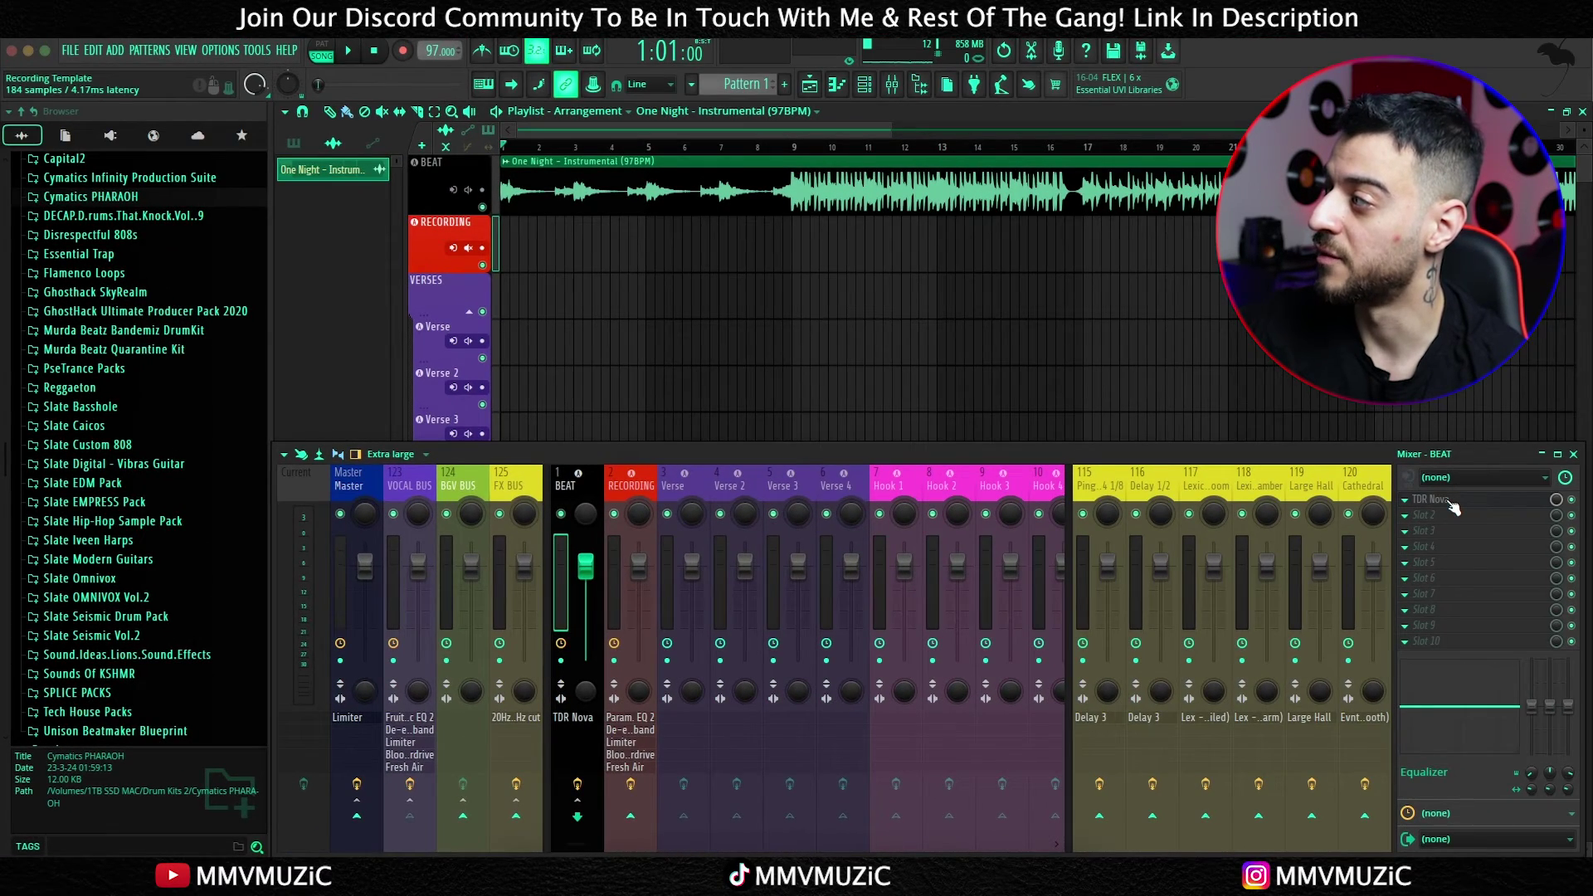
pyautogui.click(1444, 500)
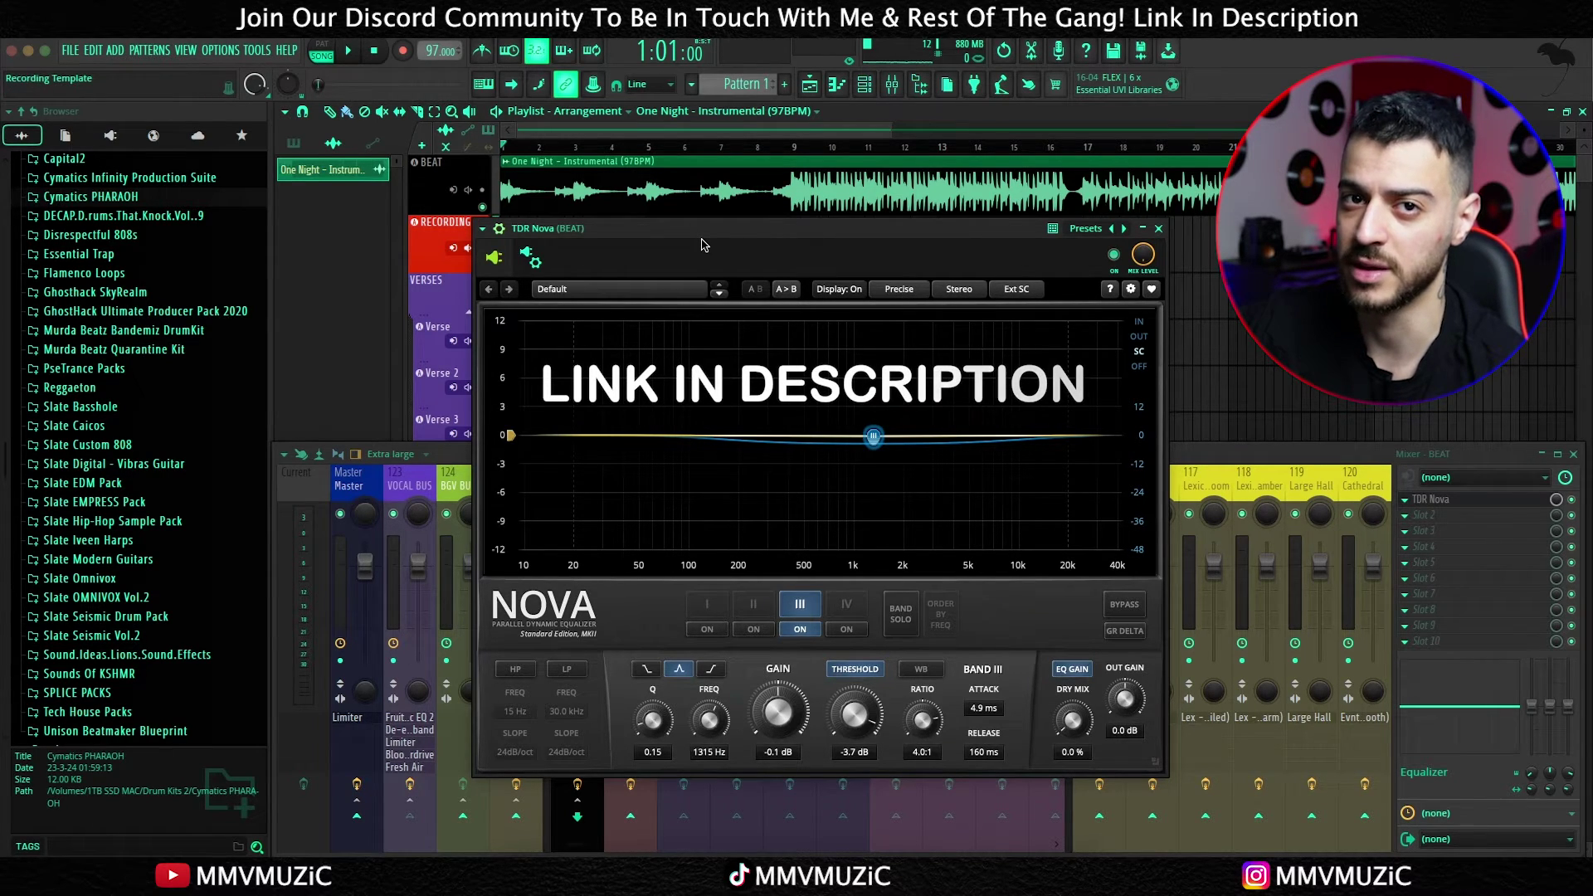
# Step: Set TDR Nova's sidechain input to VOCAL BUS in the wrapper's Processing settings
pyautogui.moveTo(702, 245); pyautogui.dragTo(693, 233)
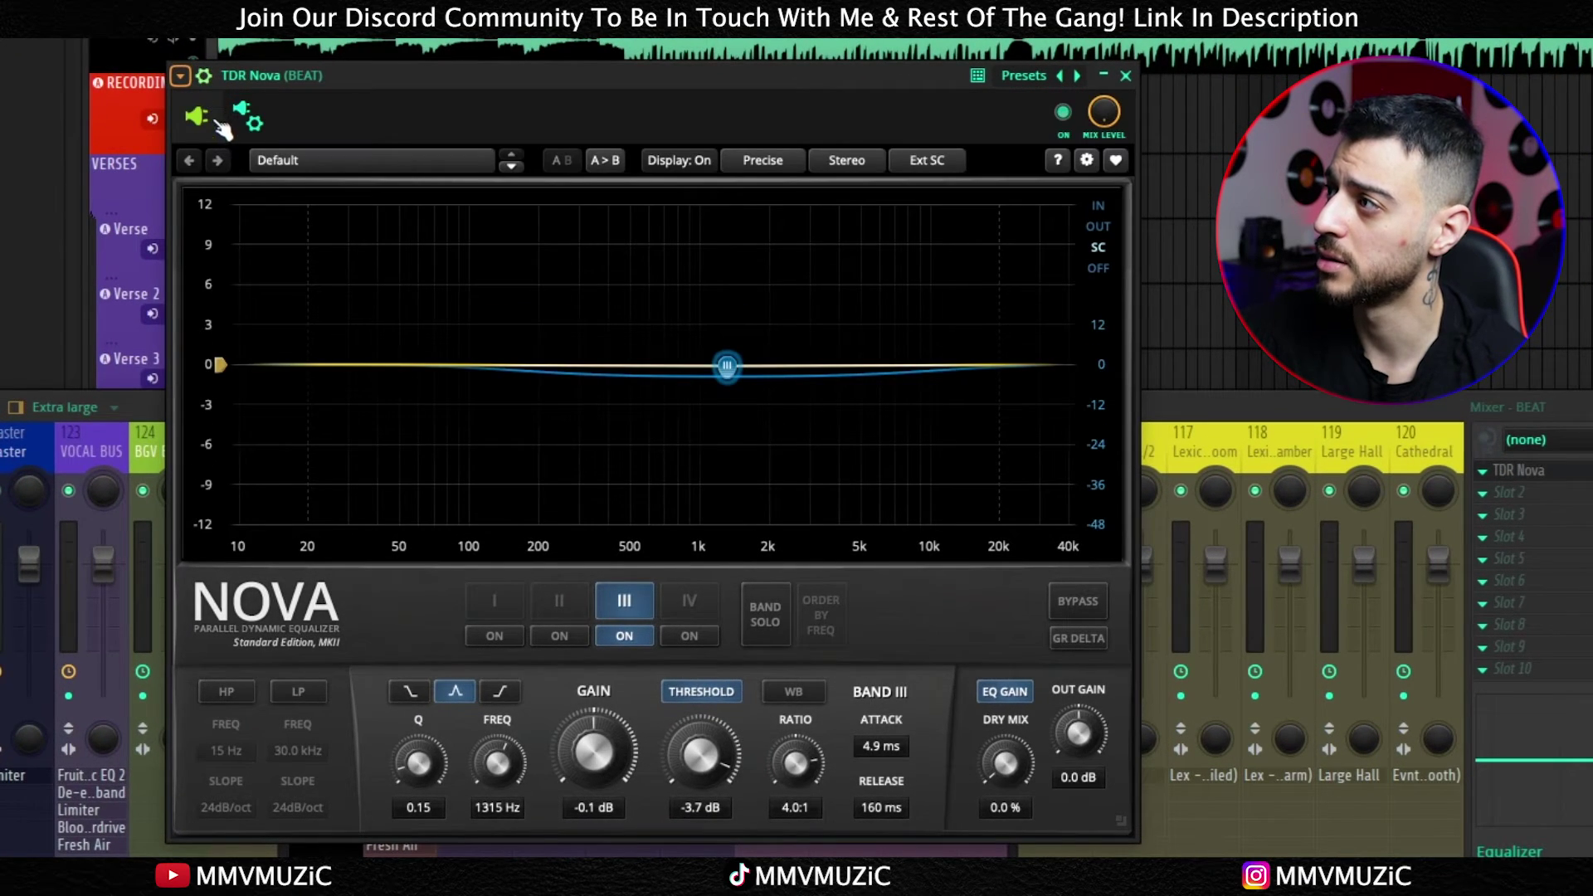
pyautogui.click(252, 120)
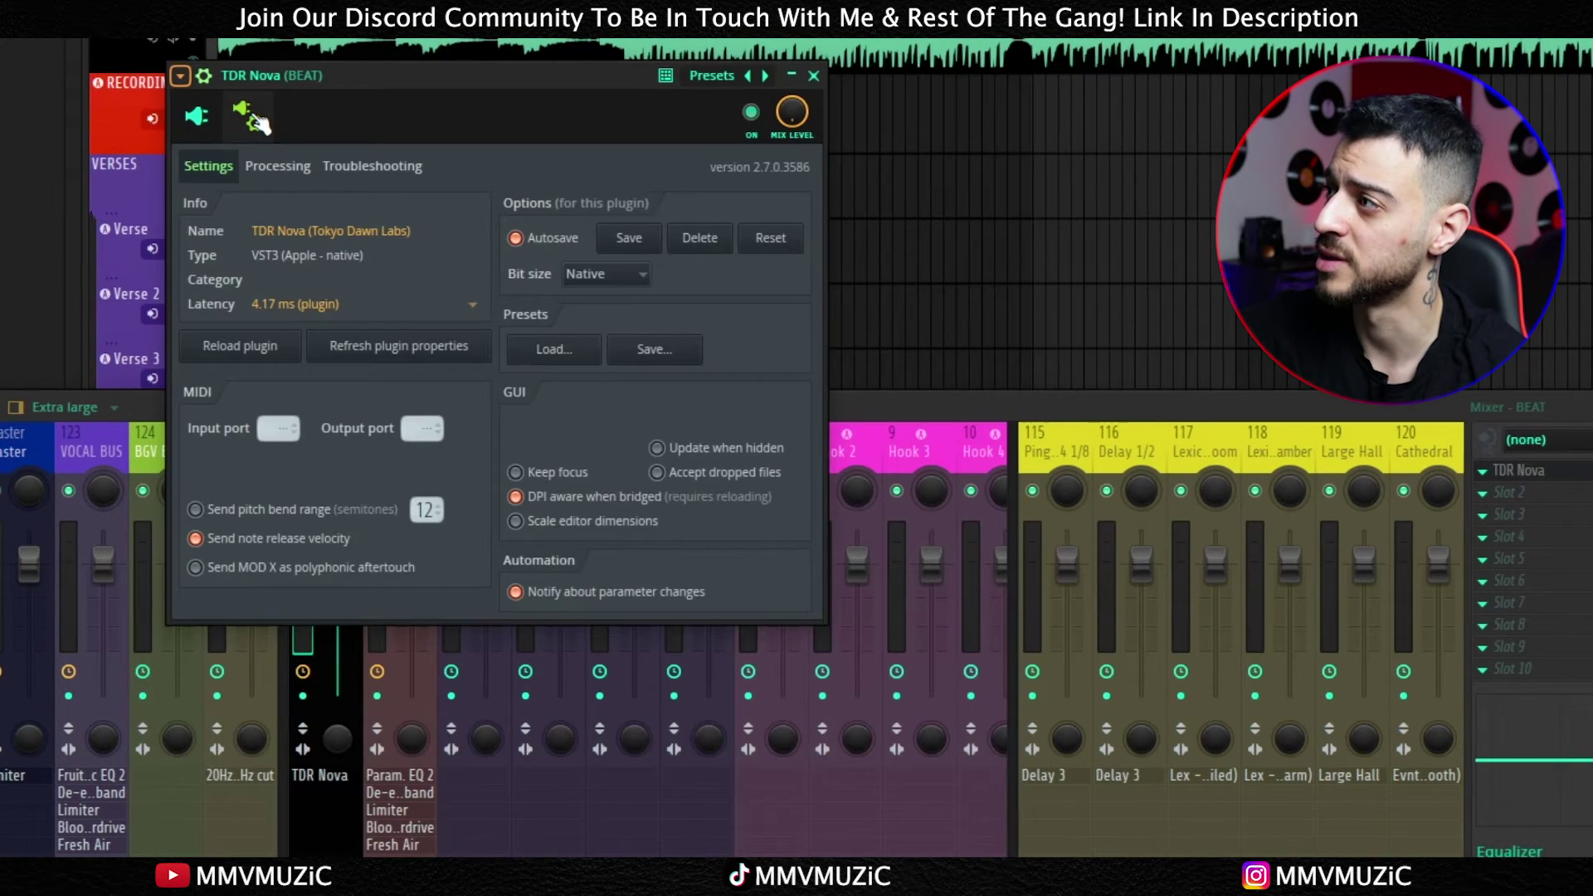
pyautogui.click(280, 166)
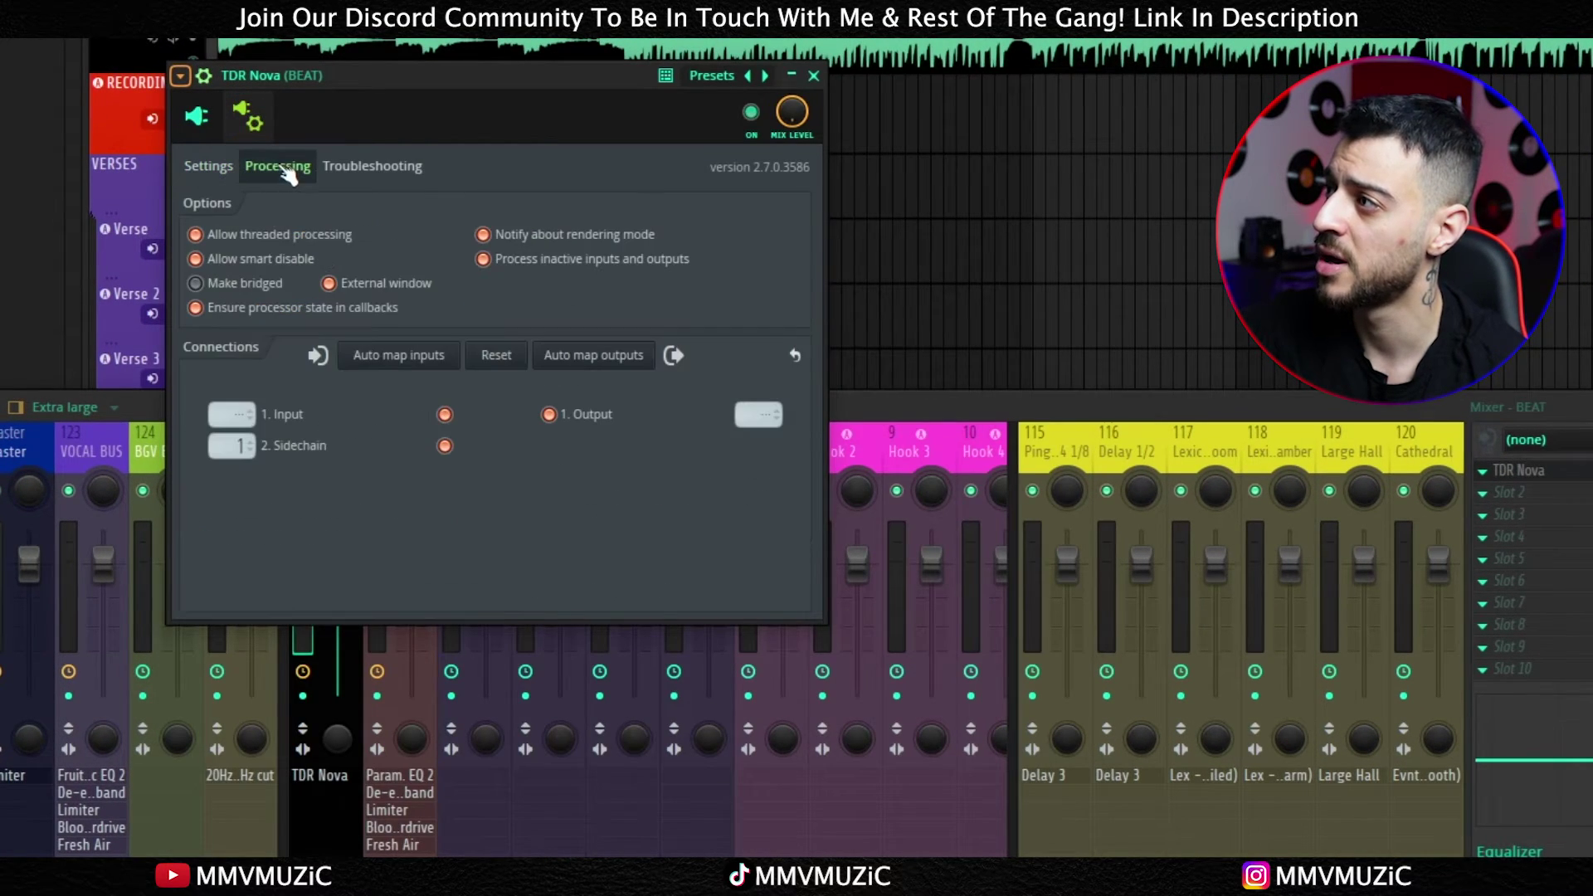
pyautogui.click(237, 446)
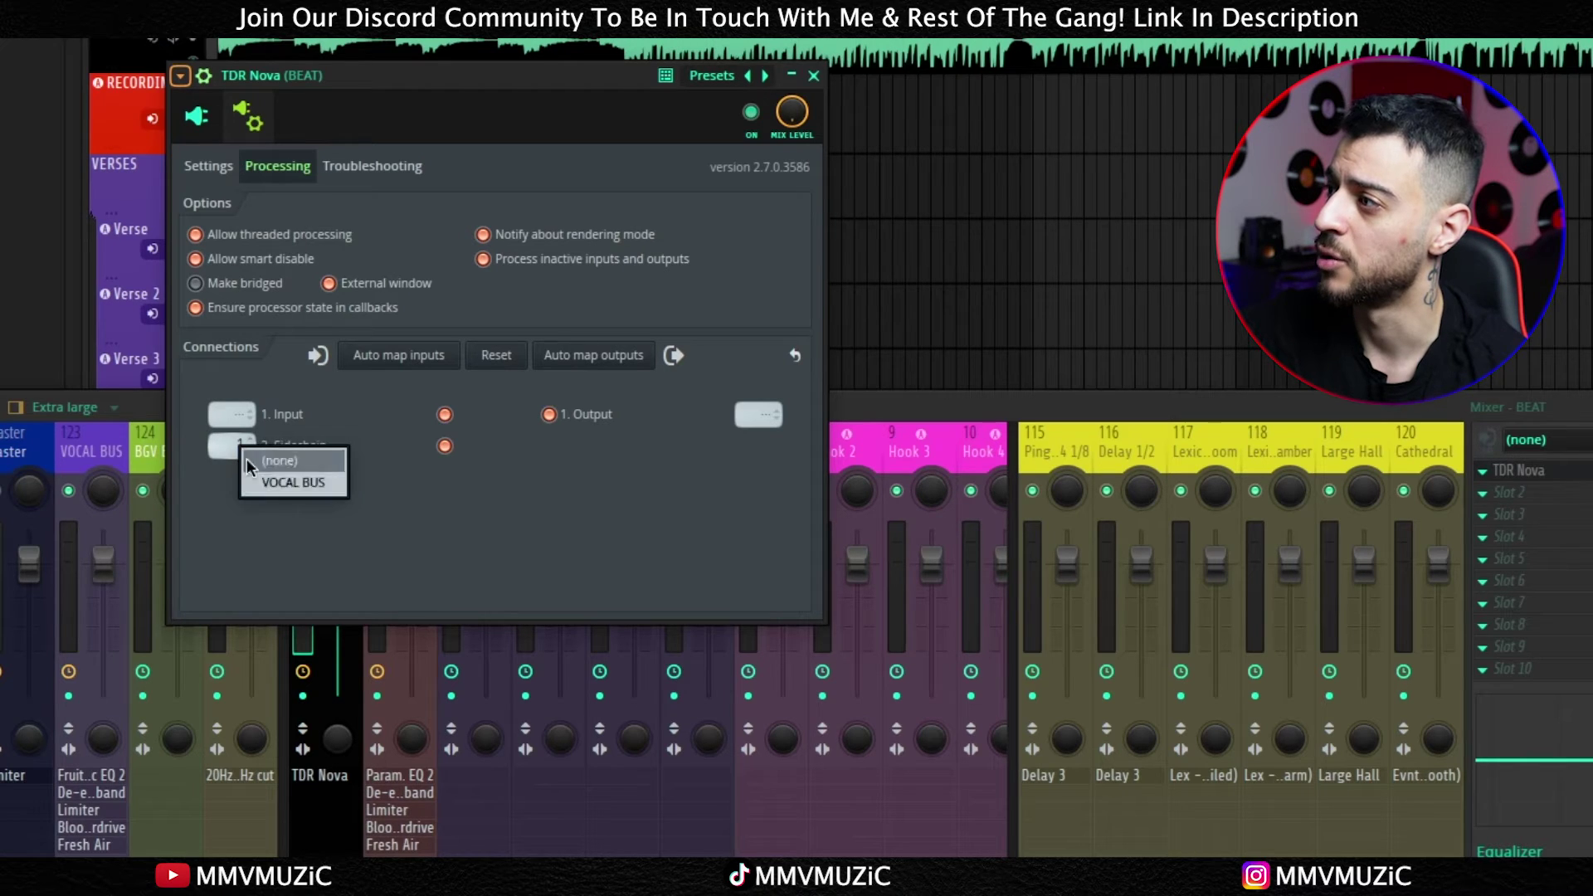
pyautogui.click(292, 482)
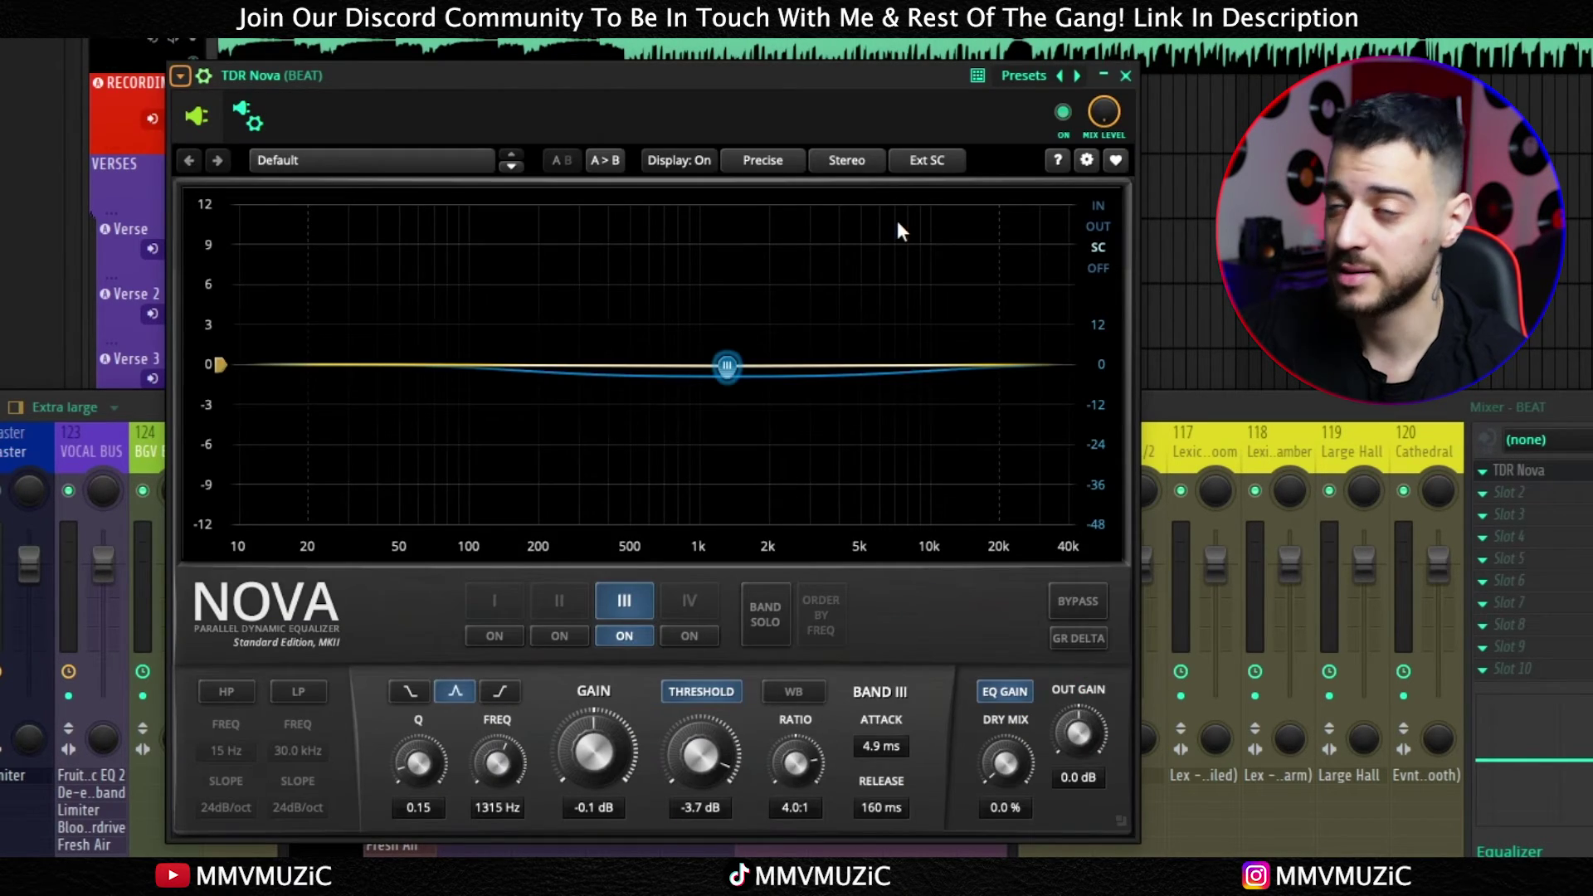
# Step: Keep Nova in external sidechain mode and lower band III's threshold to -4.7 dB
pyautogui.click(919, 161)
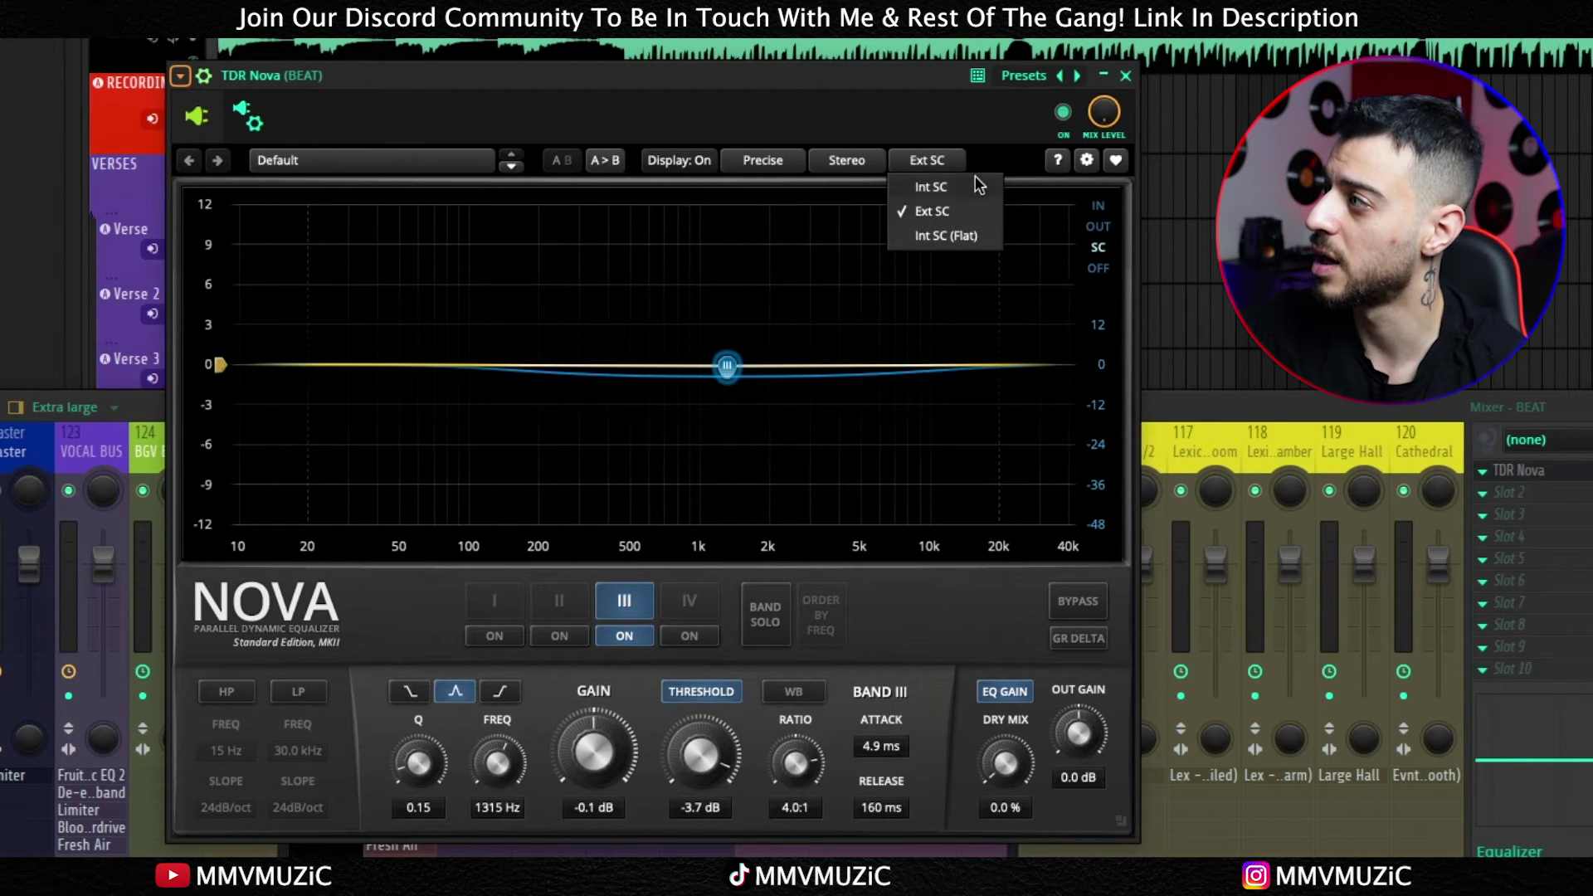
pyautogui.click(1014, 170)
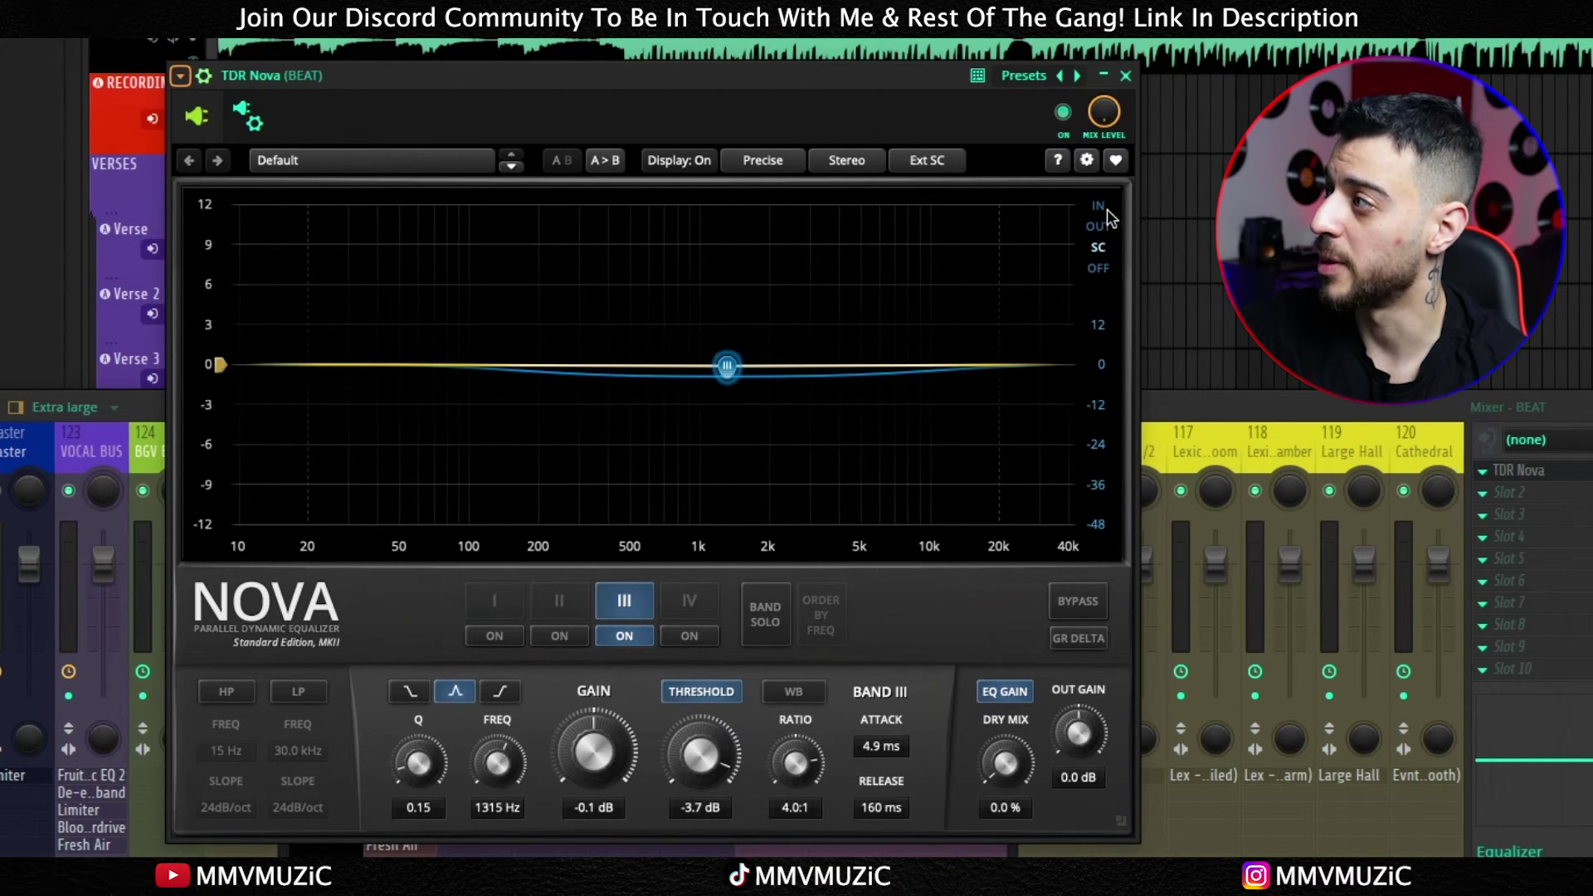
pyautogui.moveTo(1005, 297); pyautogui.dragTo(309, 526)
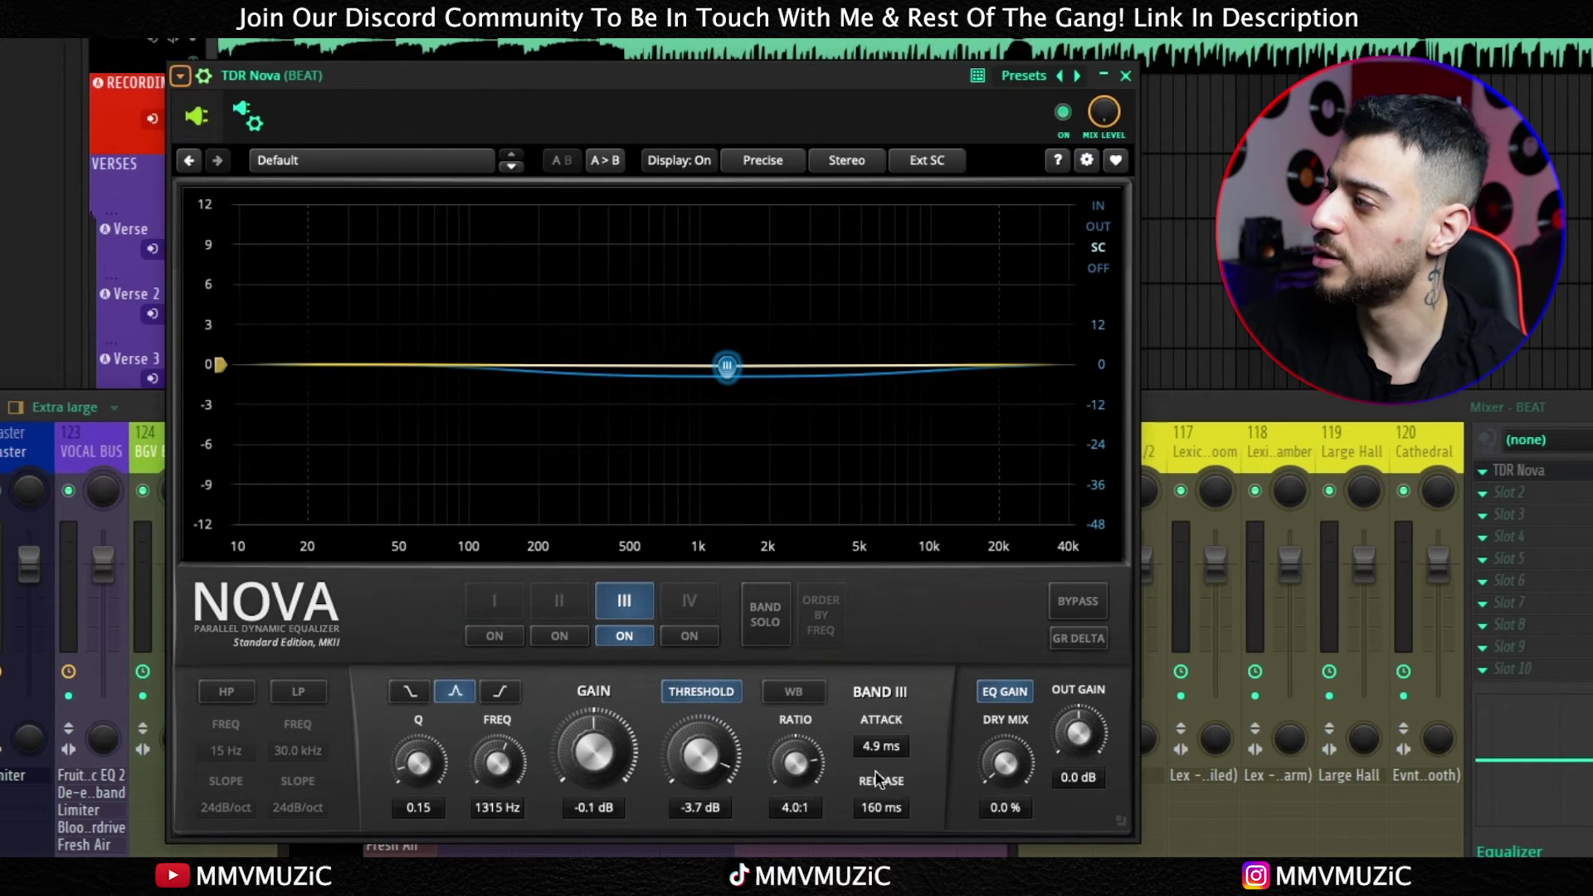
pyautogui.scroll(-1, 706, 775)
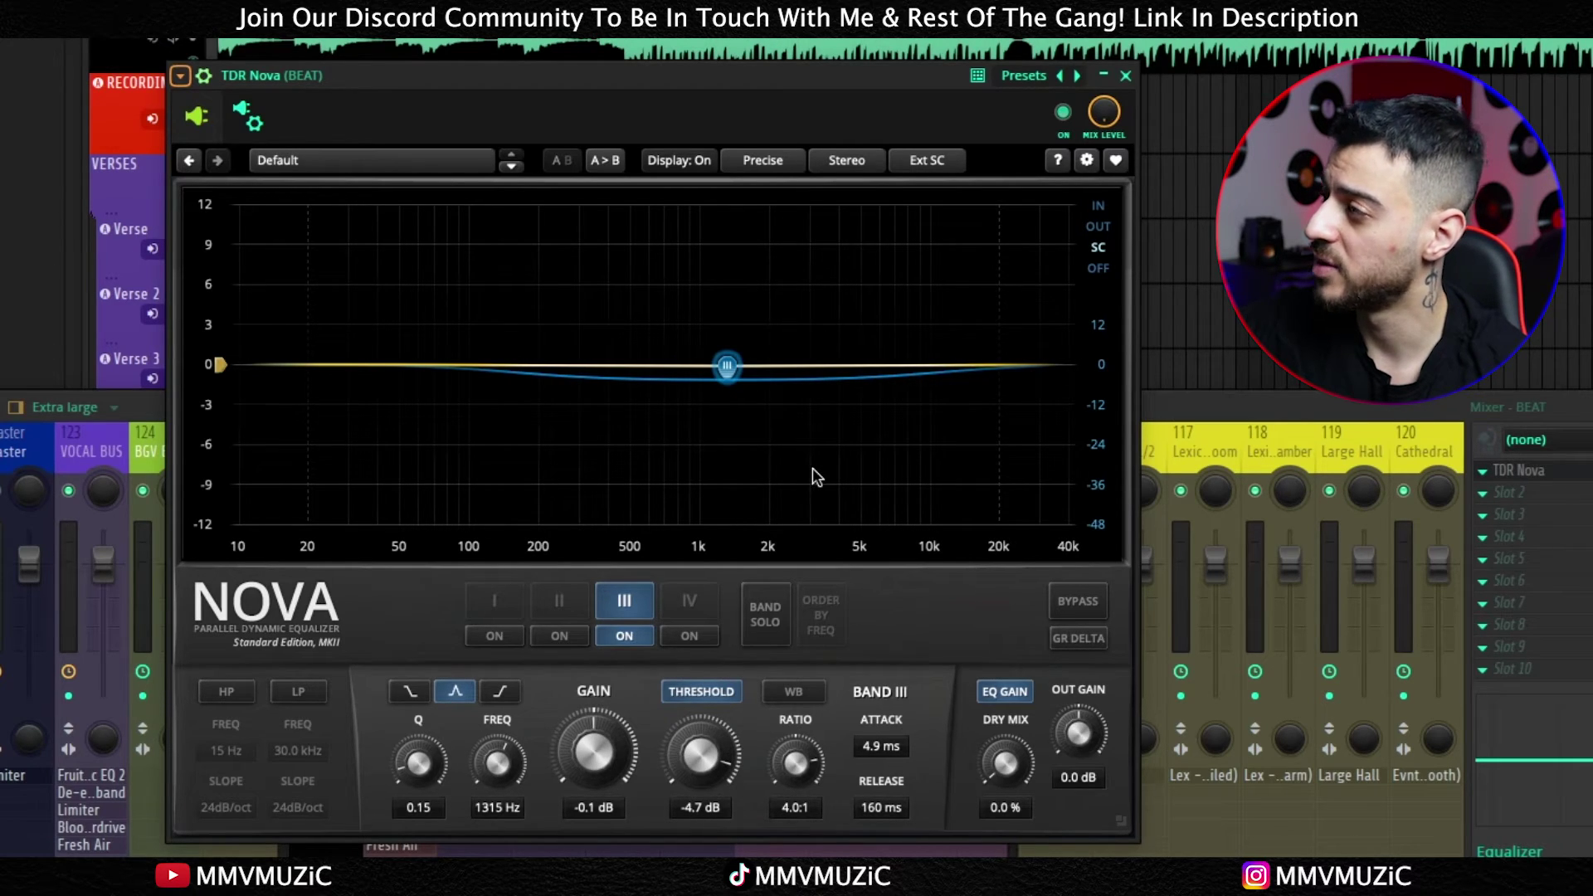
pyautogui.moveTo(443, 335); pyautogui.dragTo(1037, 442)
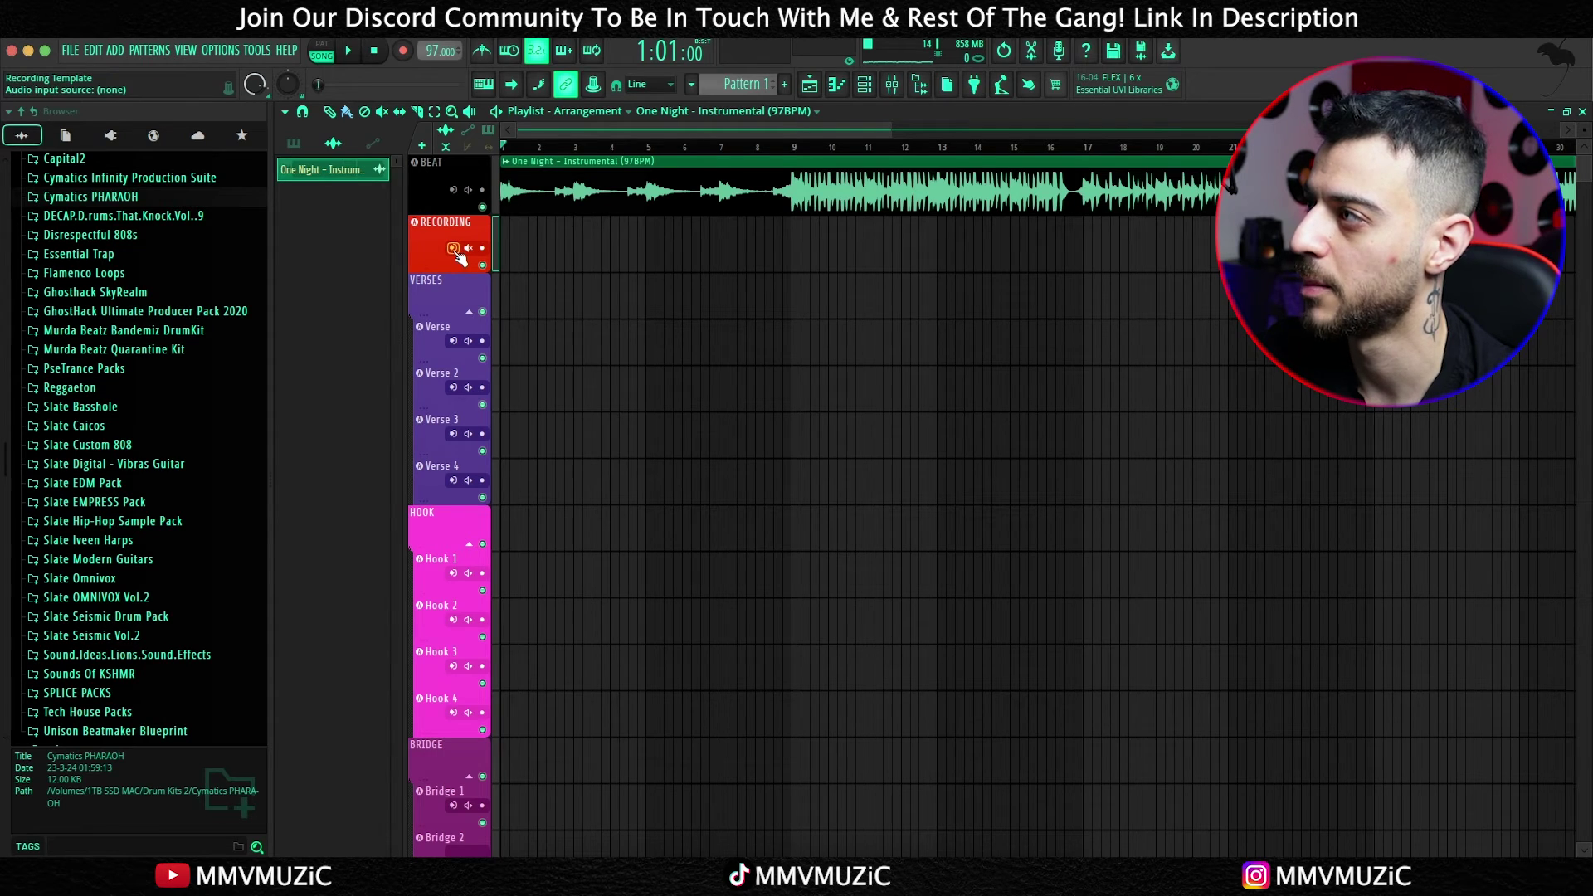
# Step: Set the RECORDING input to Mic/Line 7, arm recording and start playback
pyautogui.click(453, 249)
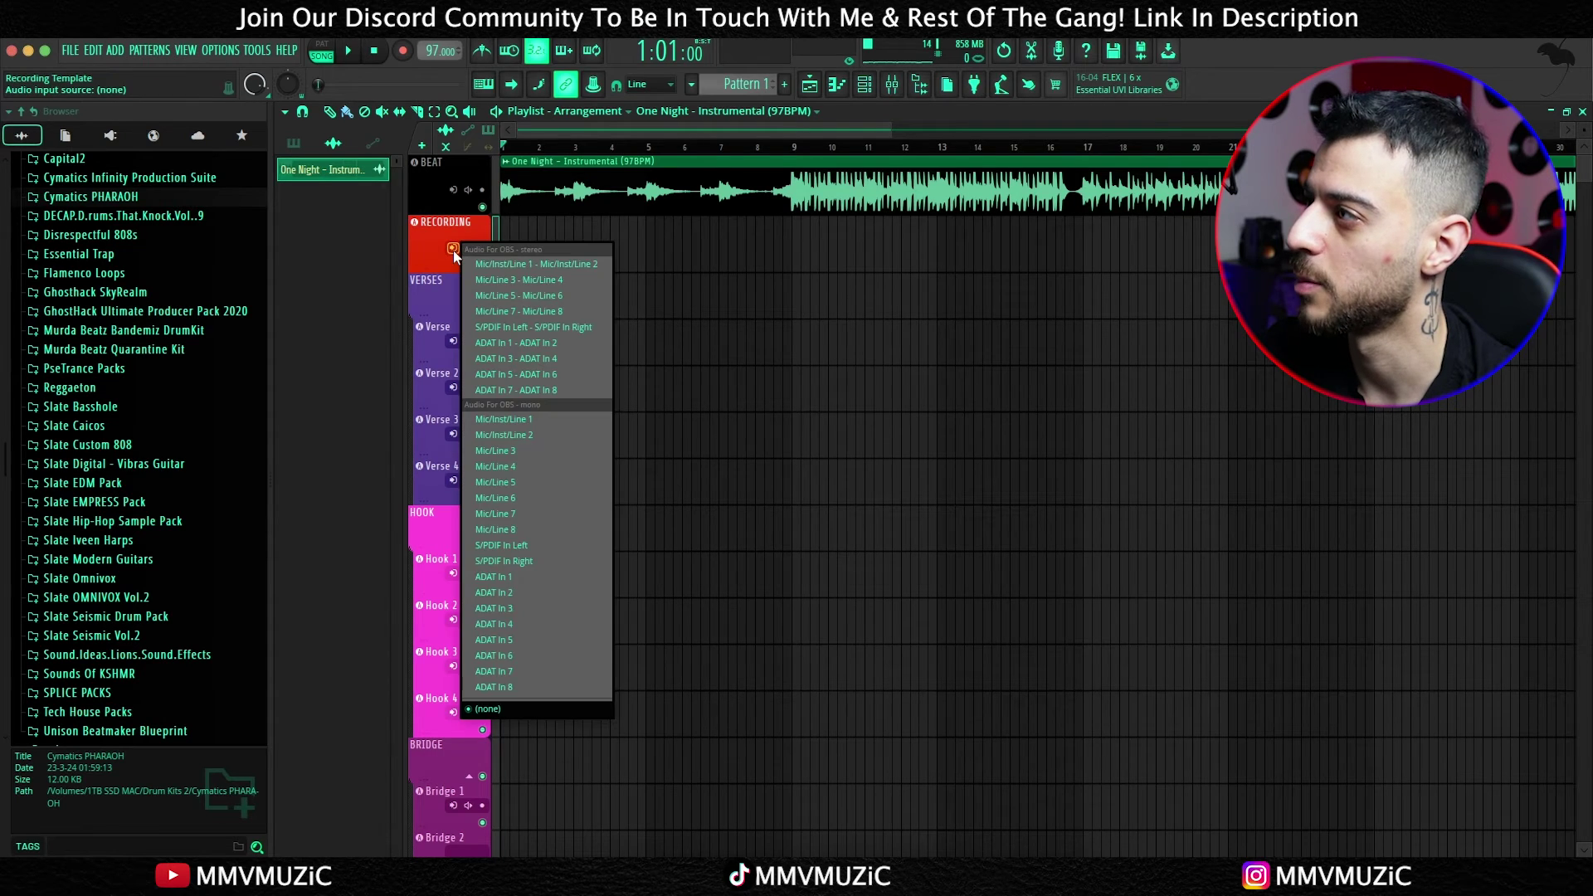
pyautogui.click(516, 518)
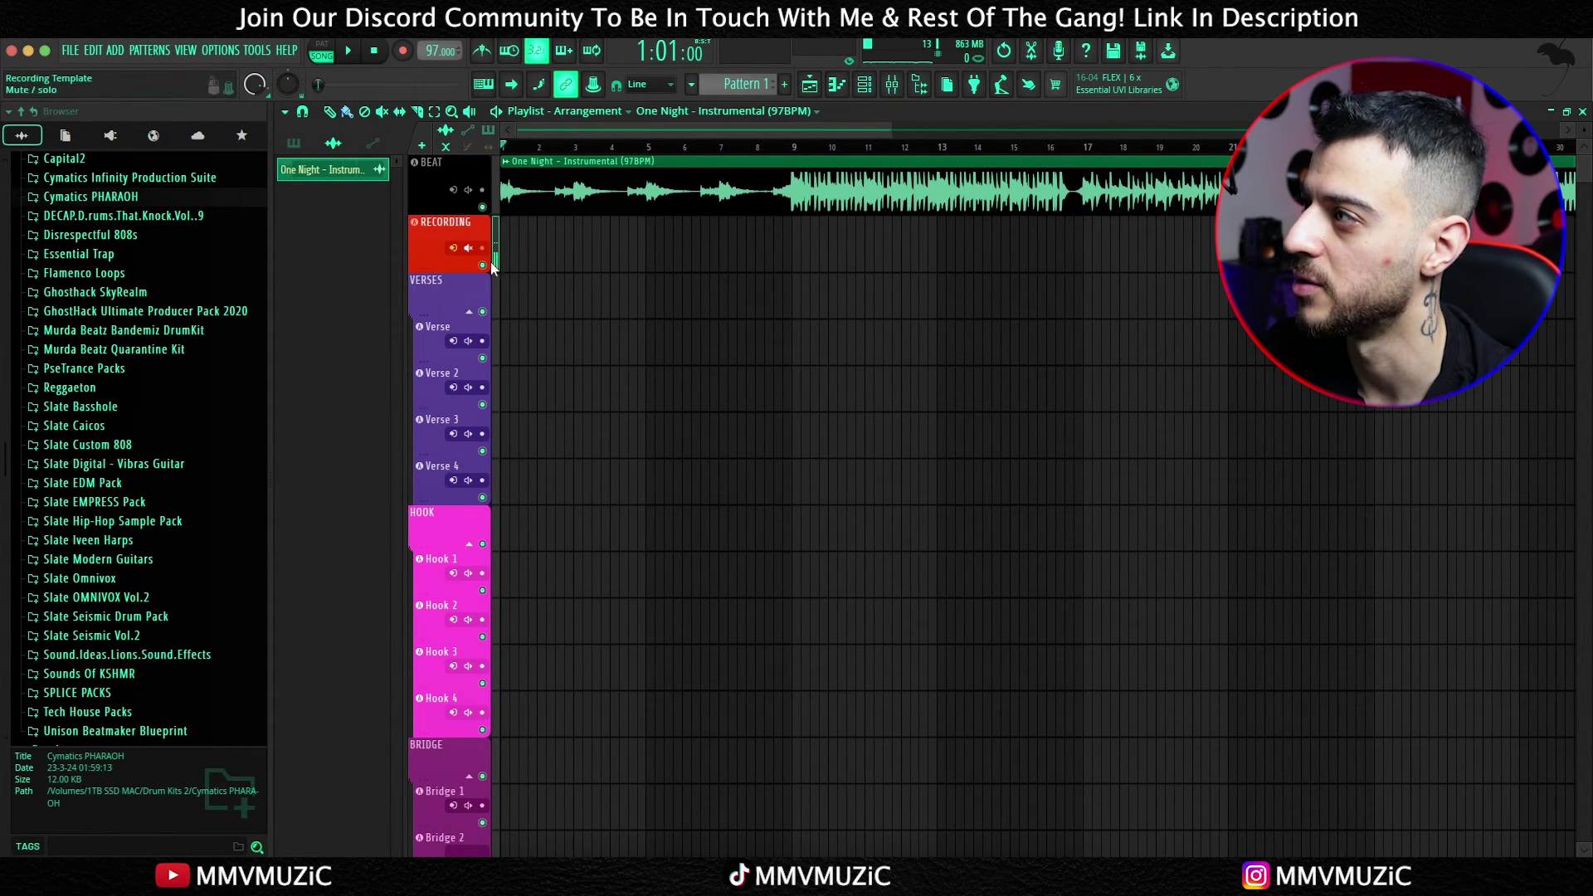
pyautogui.click(402, 54)
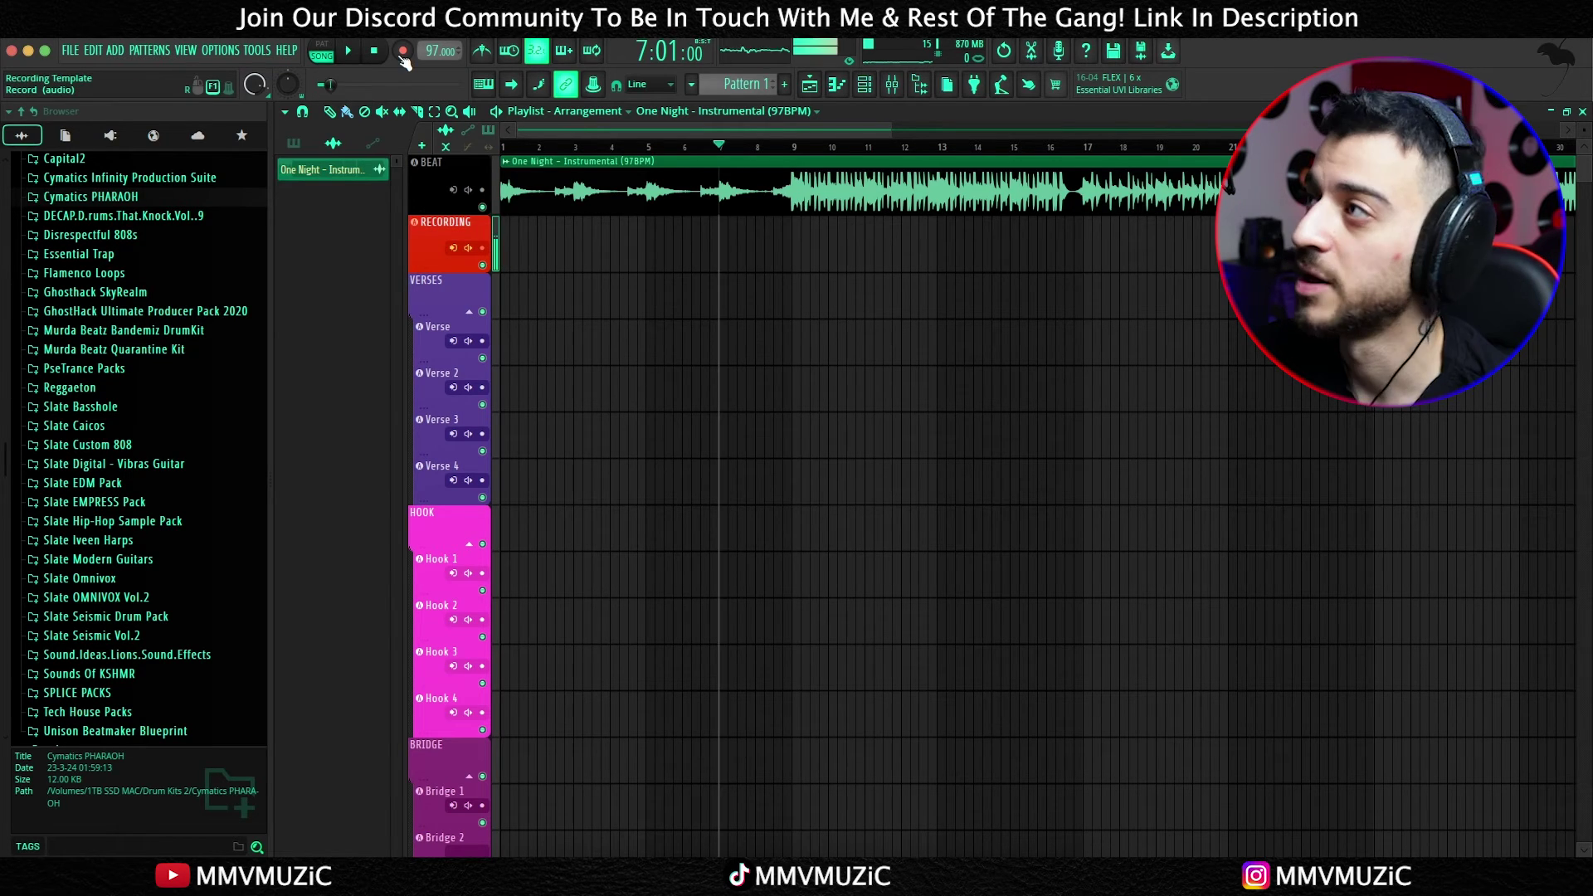
pyautogui.click(403, 53)
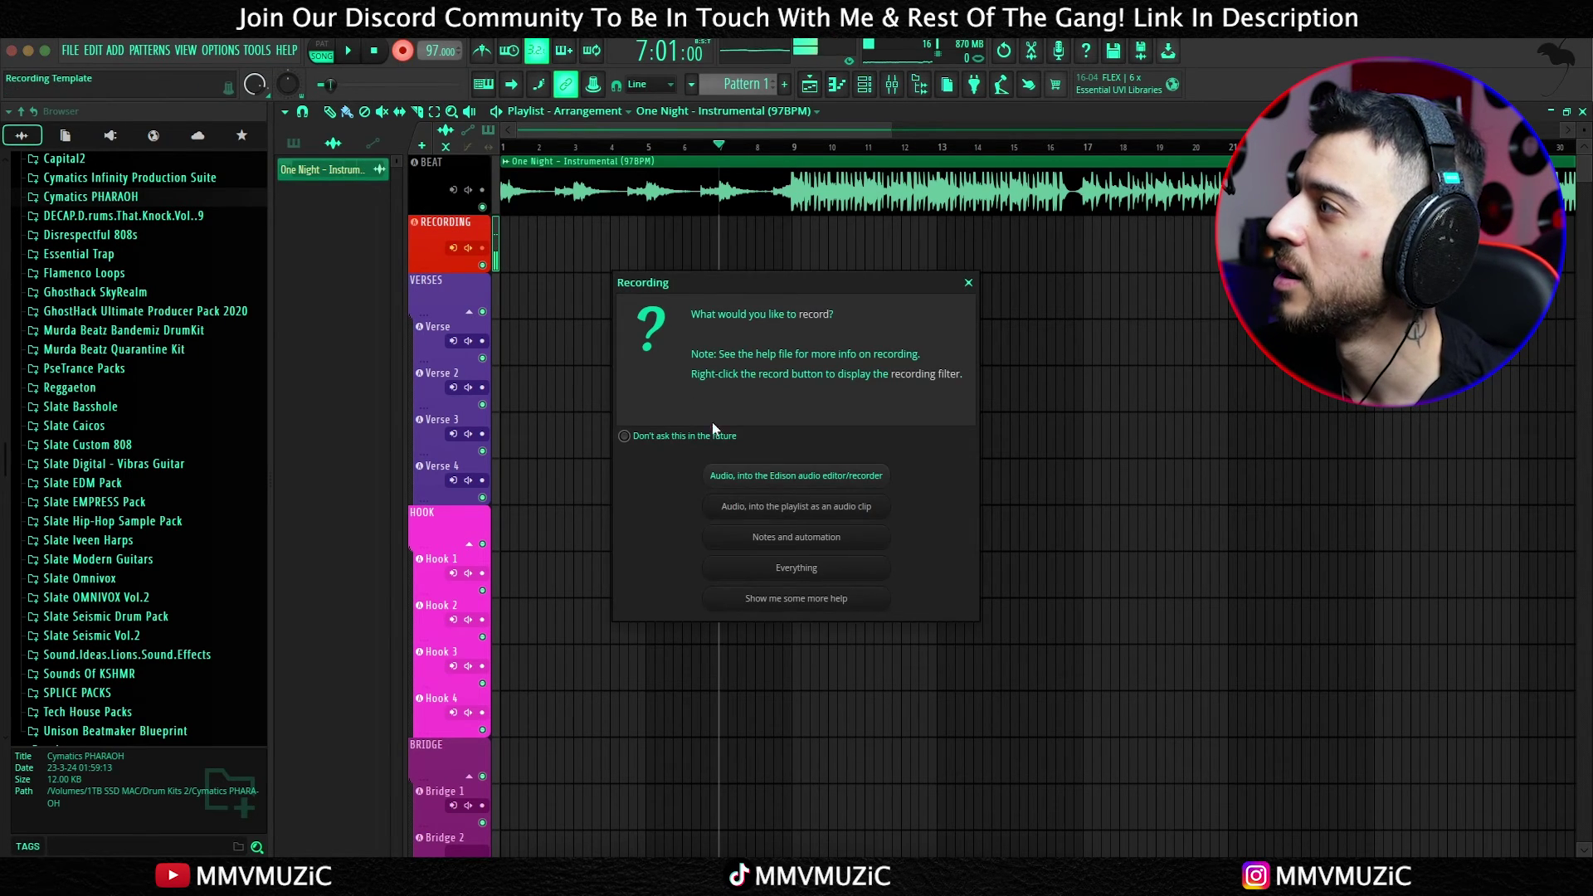
# Step: Record a vocal take as a playlist audio clip and move it onto the Hook 1 track
pyautogui.click(801, 508)
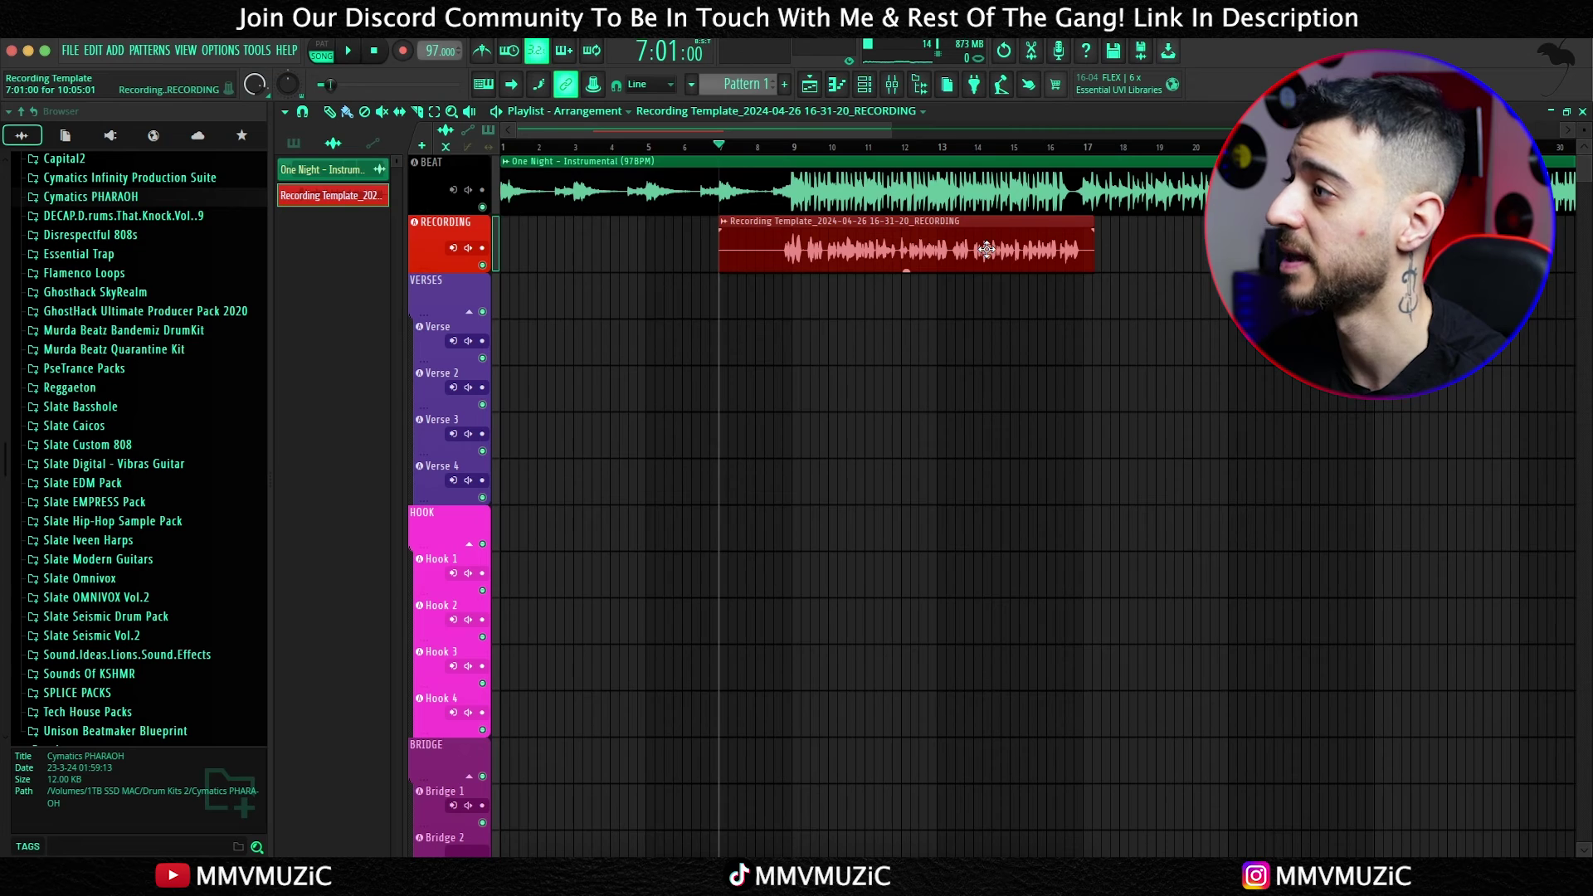
pyautogui.moveTo(987, 249); pyautogui.dragTo(986, 586)
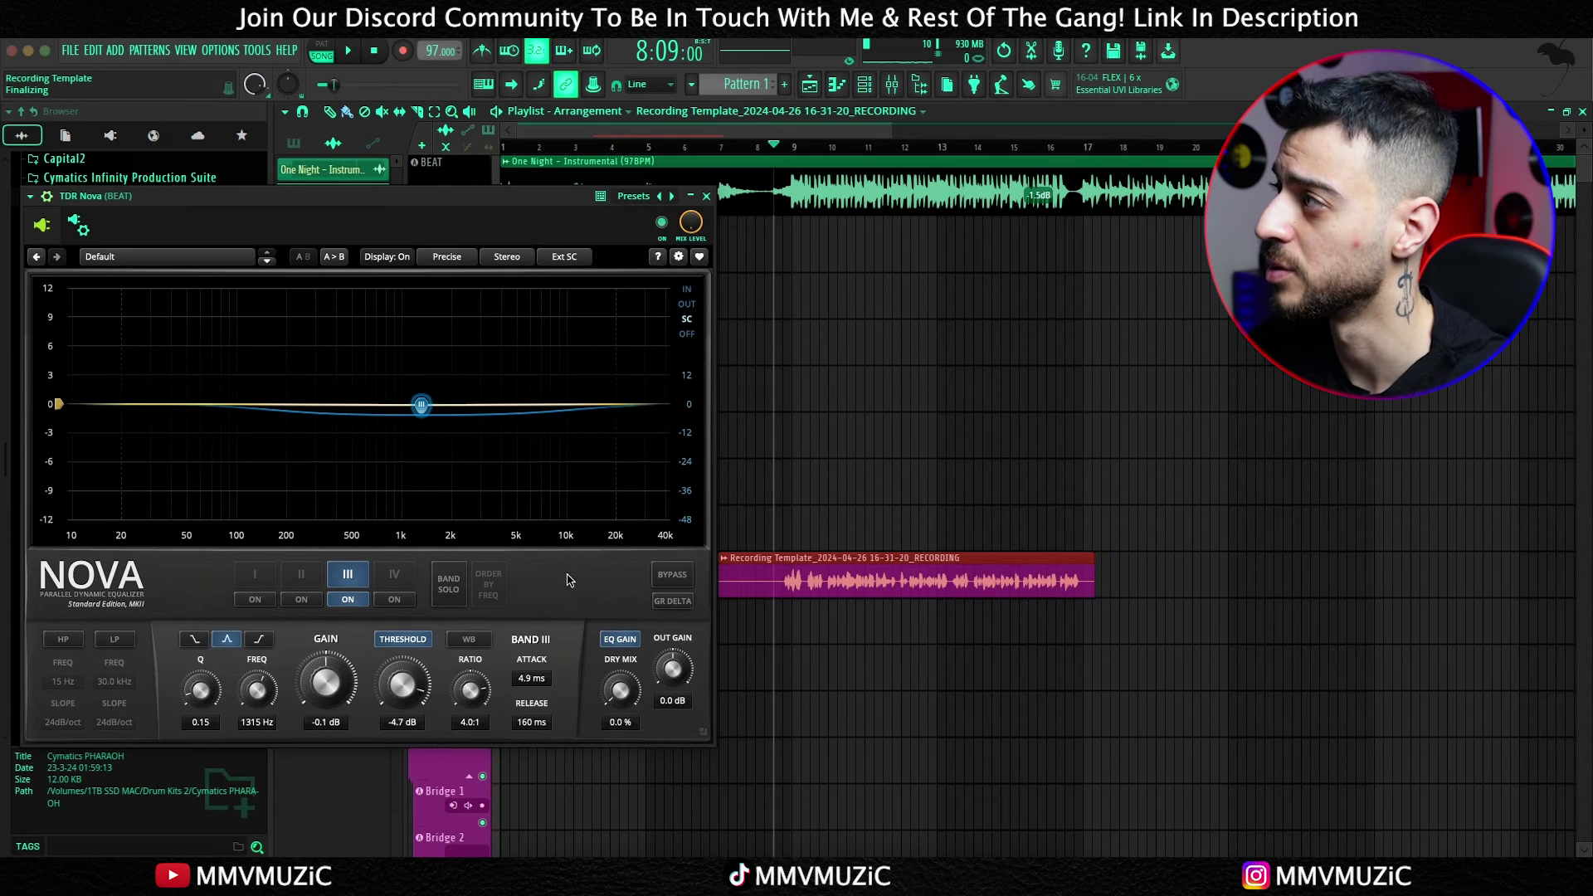
# Step: Send VOCAL BUS to the Ping Pong delay and Lexicon Room reverb, with the room send at 48%
pyautogui.press('space')
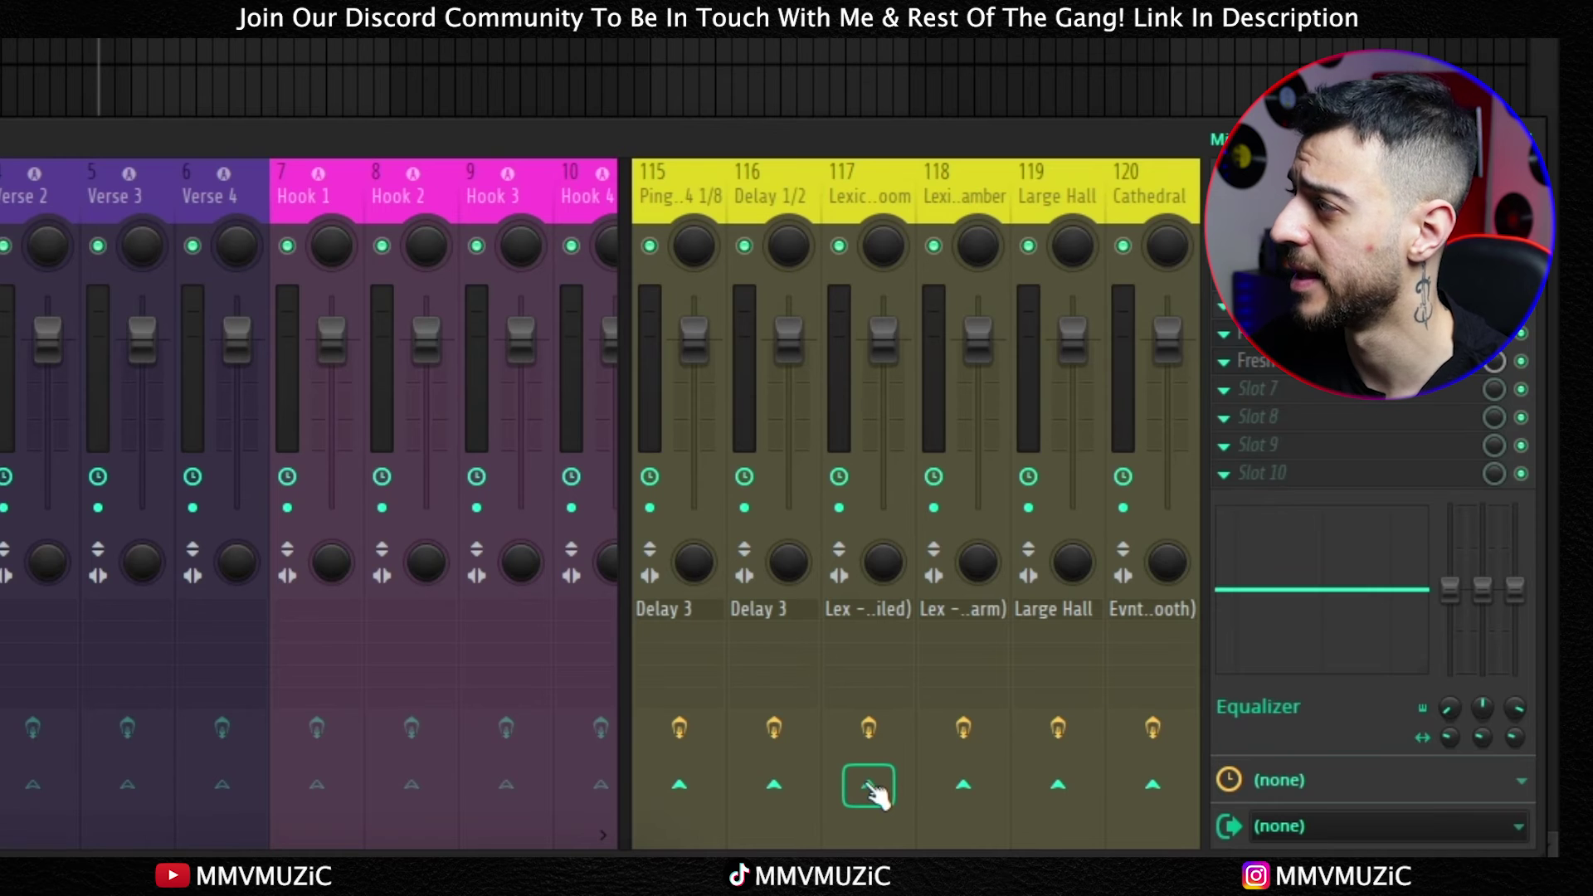
pyautogui.click(869, 786)
pyautogui.click(679, 784)
pyautogui.press('space')
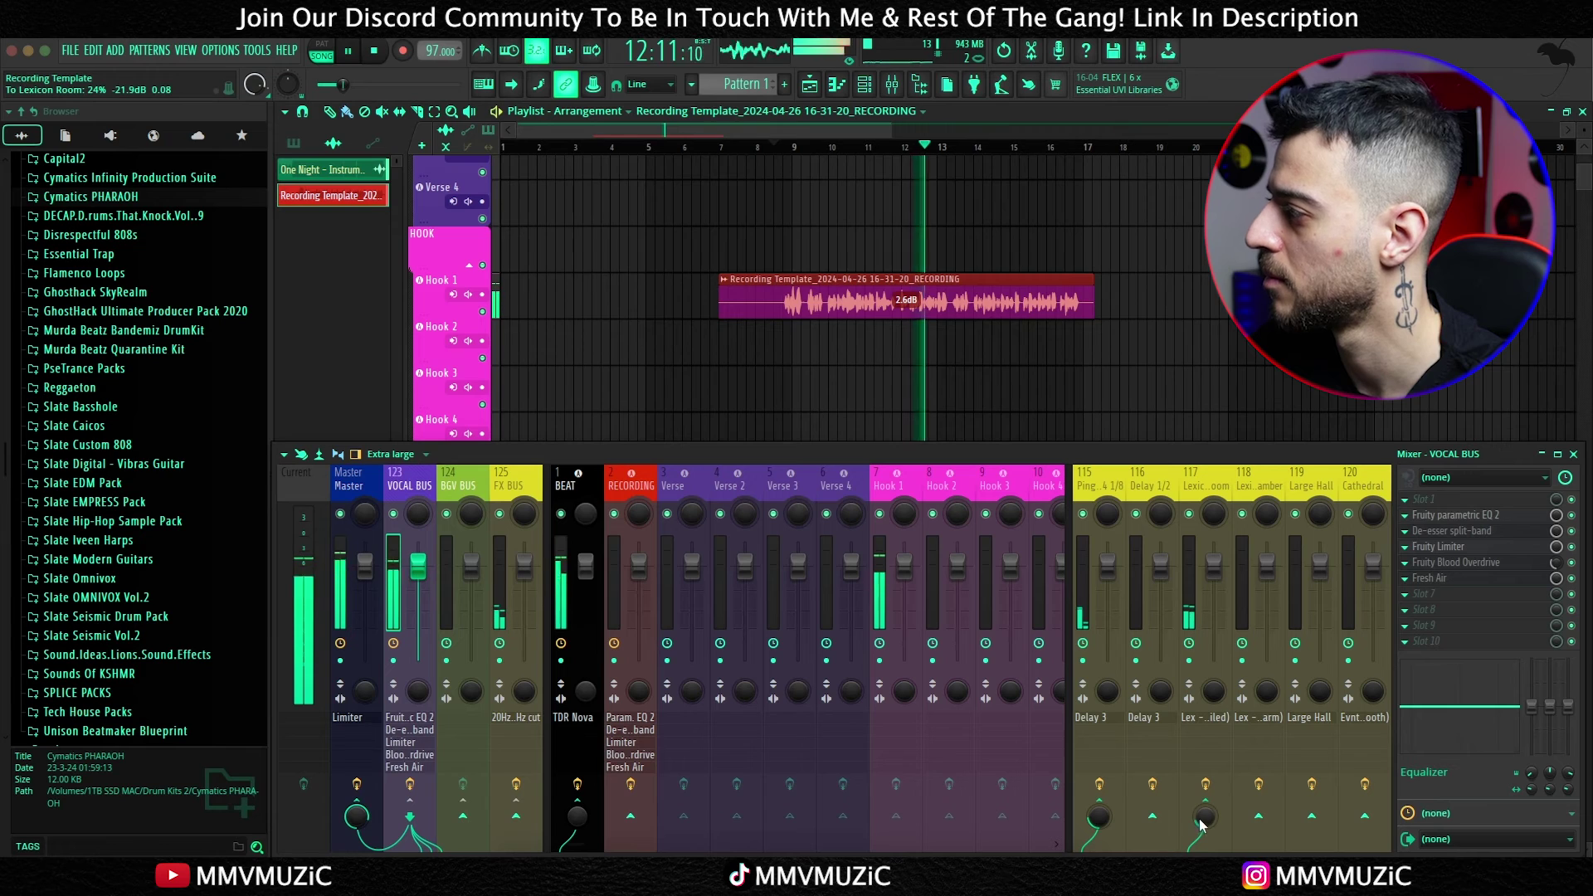
pyautogui.click(1205, 785)
pyautogui.click(1205, 785)
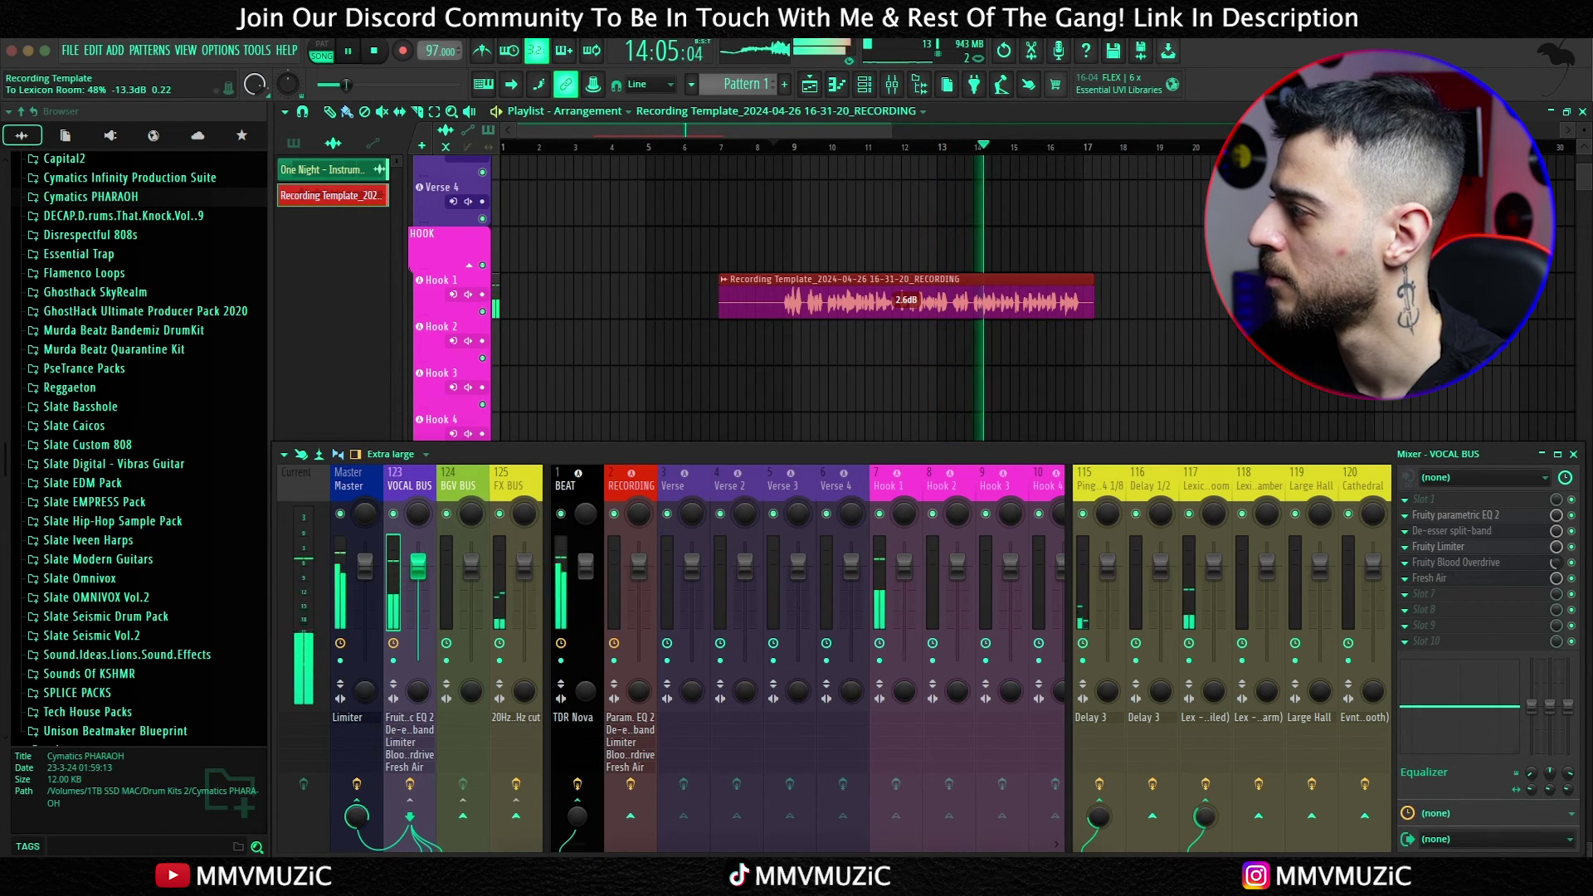